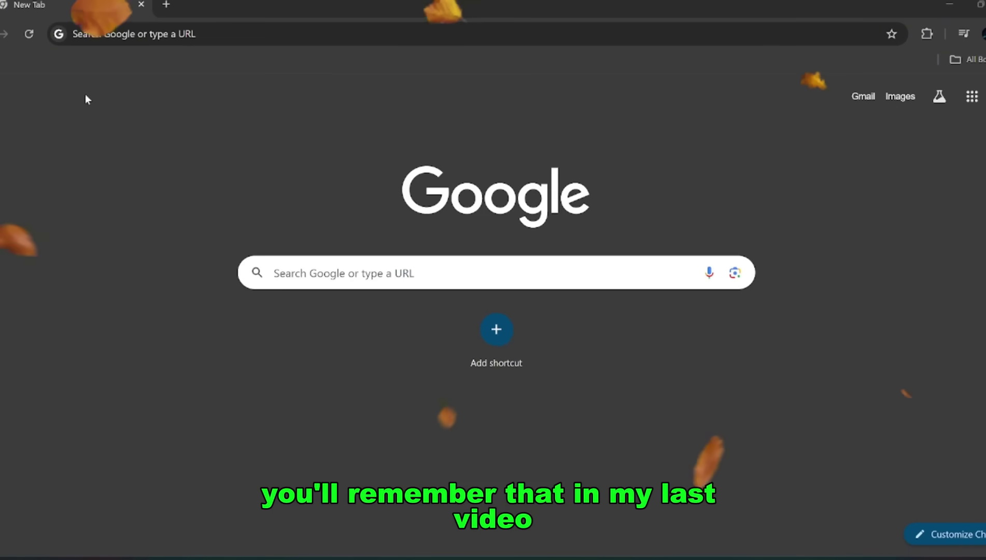
- Load huggingface.co in a new tab from the address-bar suggestion
{"action": "left_click", "coordinate": [160, 40]}
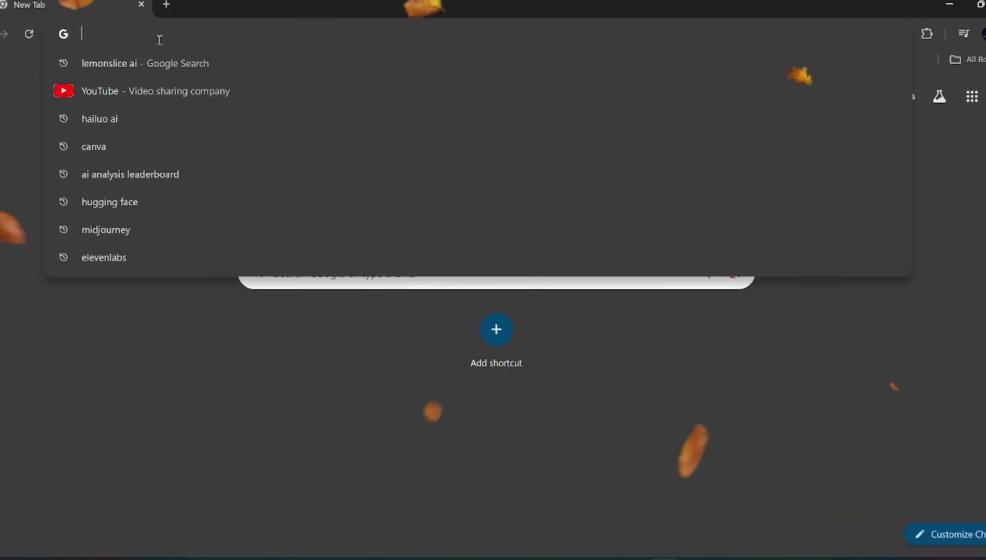
{"action": "left_click", "coordinate": [18, 414]}
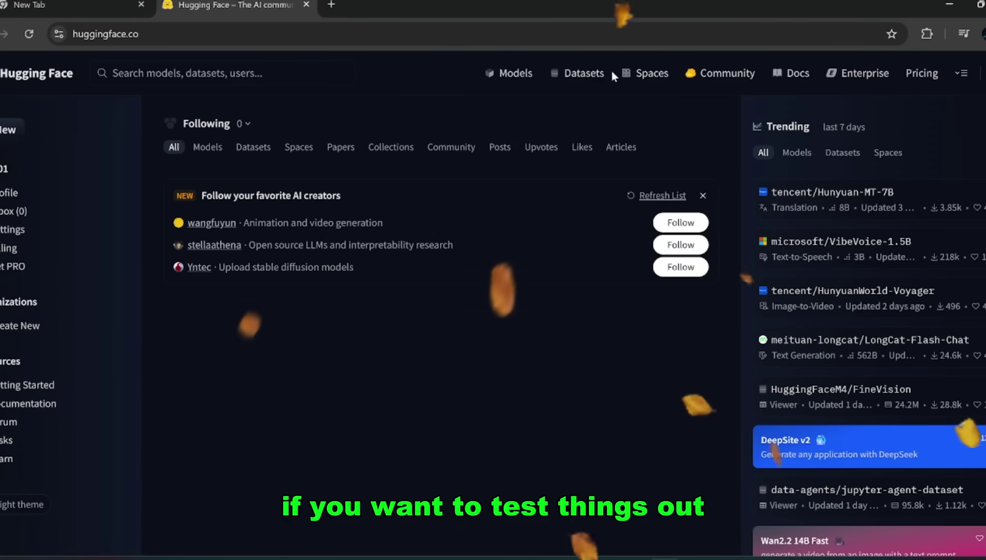
- Filter Hugging Face Spaces to Video Generation and scroll through apps like Wan2.2 and LTX Video Fast
{"action": "left_click", "coordinate": [650, 74]}
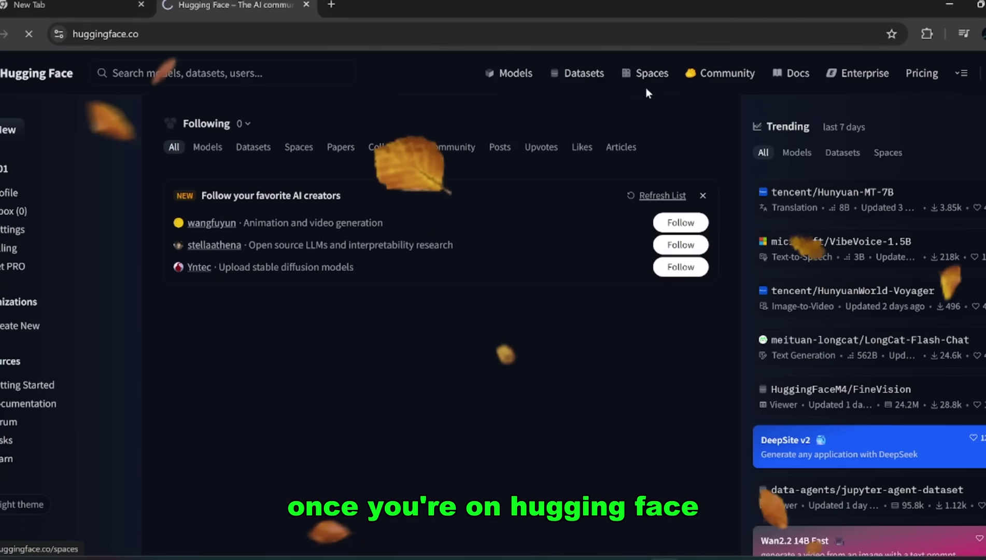
{"action": "left_click", "coordinate": [95, 228]}
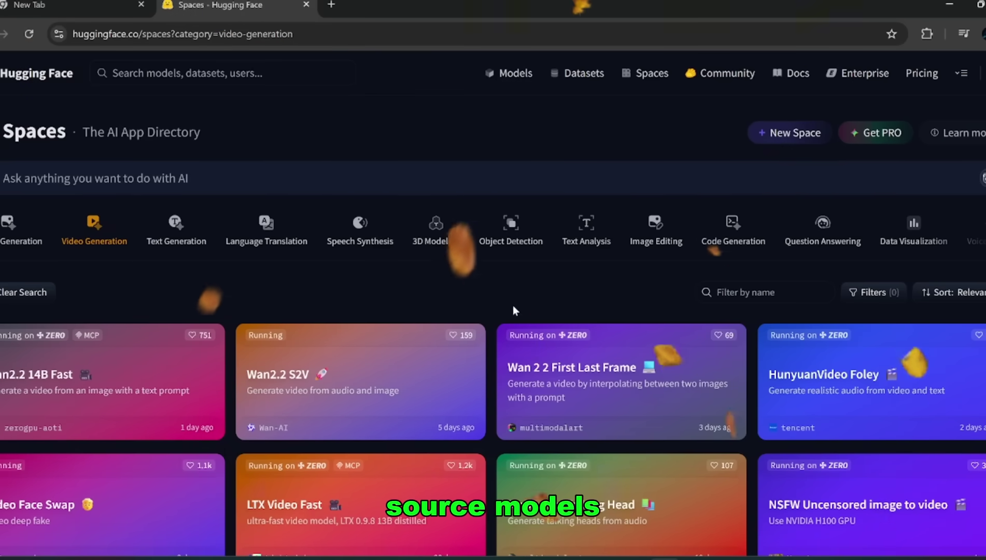
{"action": "scroll", "coordinate": [495, 306], "scroll_direction": "down", "scroll_amount": 2}
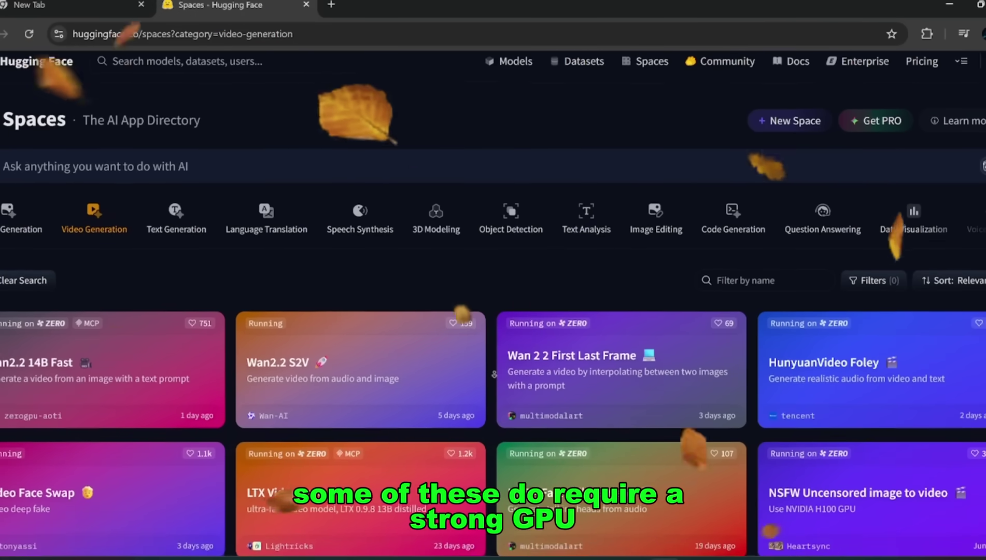
{"action": "scroll", "coordinate": [489, 387], "scroll_direction": "down", "scroll_amount": 5}
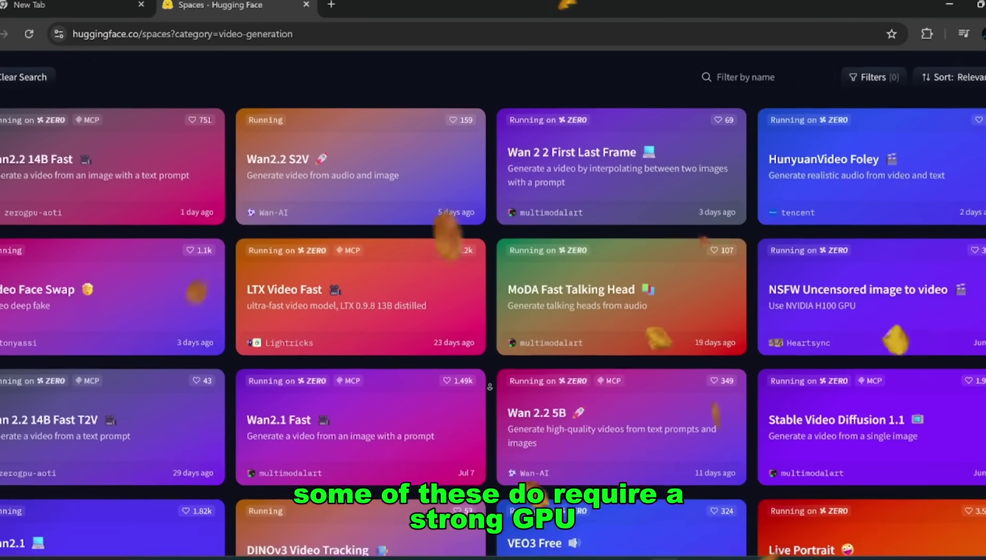
{"action": "scroll", "coordinate": [490, 387], "scroll_direction": "down", "scroll_amount": 1}
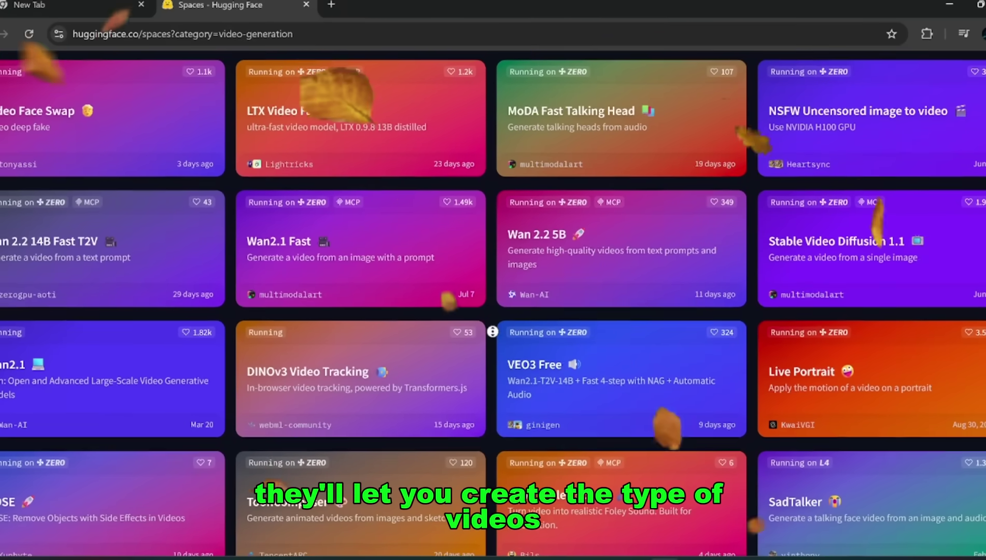
{"action": "scroll", "coordinate": [493, 329], "scroll_direction": "up", "scroll_amount": 1}
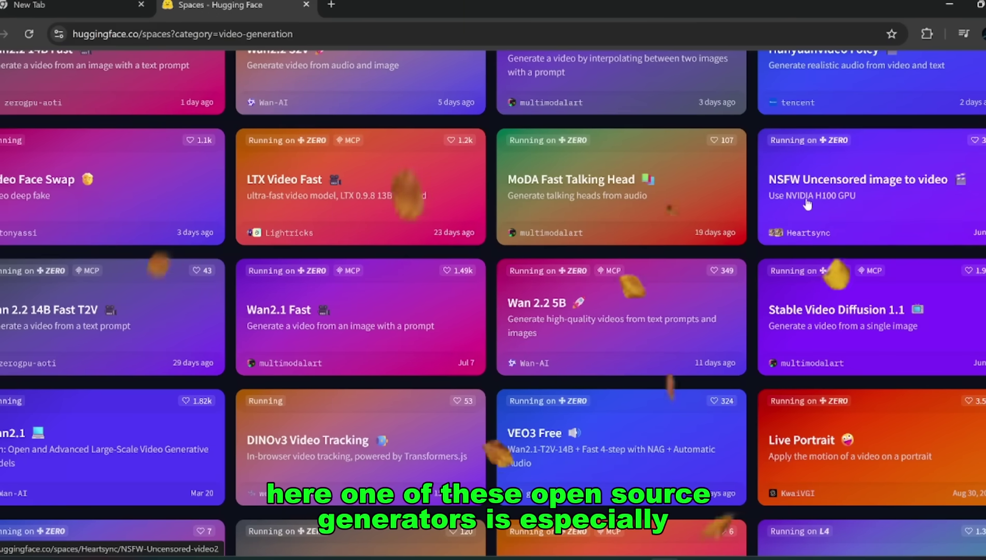
- Open the LTX Video Fast (LTX Video 0.9.8 13B Distilled) space and scroll through its page
{"action": "left_click", "coordinate": [335, 192]}
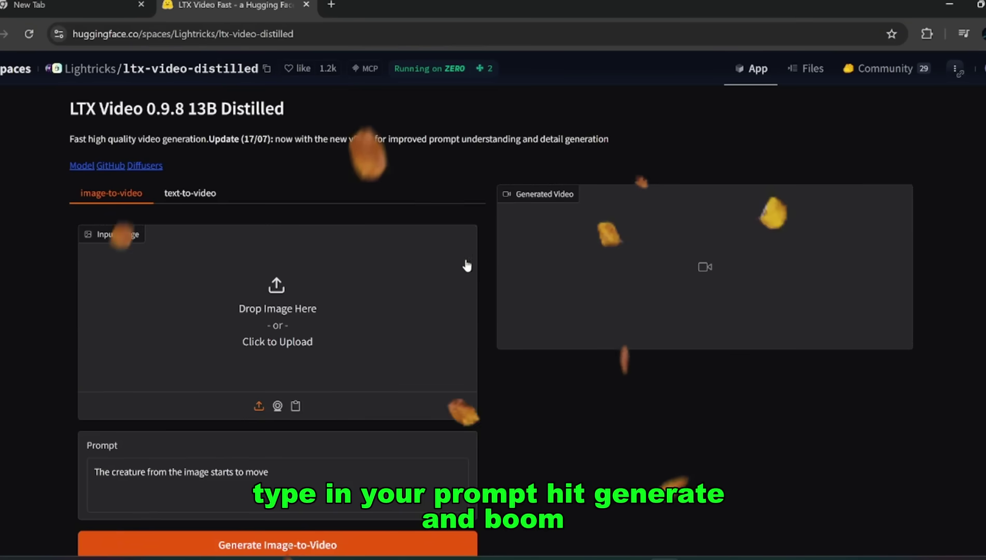
{"action": "scroll", "coordinate": [481, 337], "scroll_direction": "down", "scroll_amount": 3}
{"action": "scroll", "coordinate": [481, 338], "scroll_direction": "up", "scroll_amount": 3}
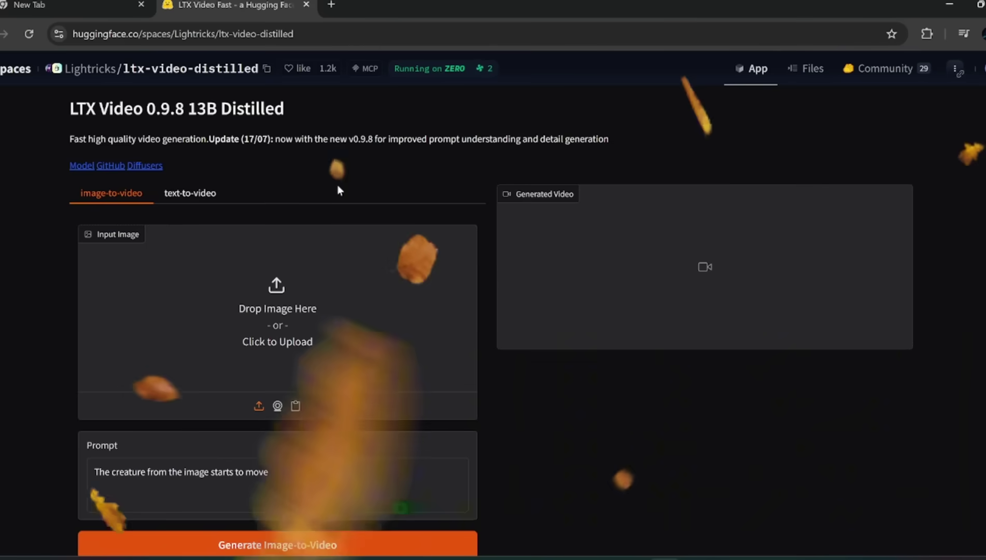
{"action": "scroll", "coordinate": [229, 363], "scroll_direction": "down", "scroll_amount": 3}
{"action": "scroll", "coordinate": [167, 345], "scroll_direction": "up", "scroll_amount": 4}
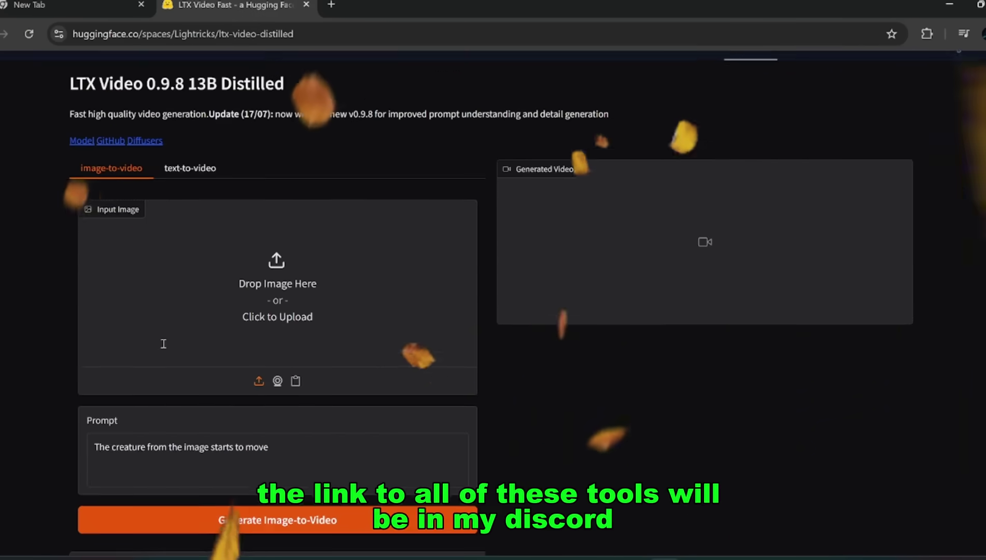
{"action": "scroll", "coordinate": [279, 341], "scroll_direction": "down", "scroll_amount": 3}
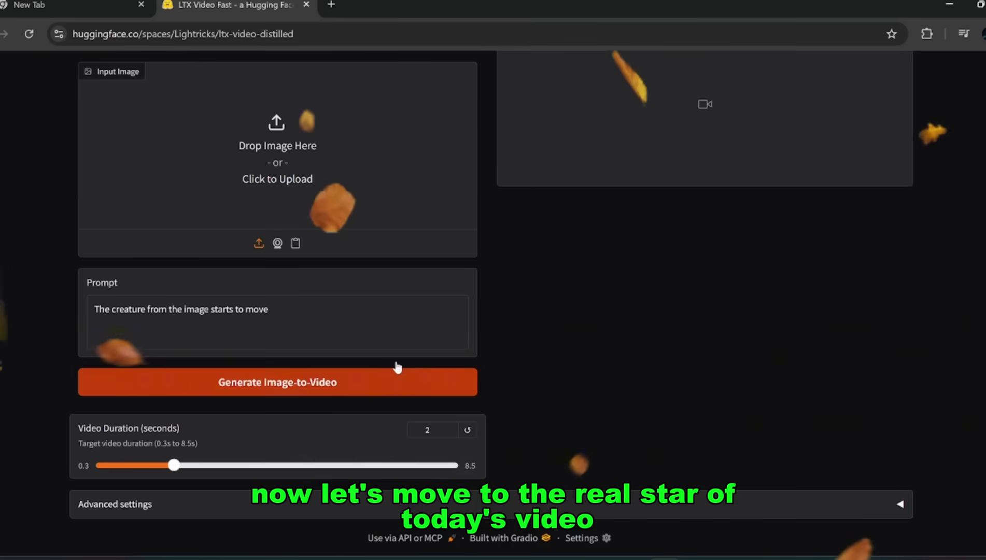
{"action": "scroll", "coordinate": [495, 286], "scroll_direction": "up", "scroll_amount": 3}
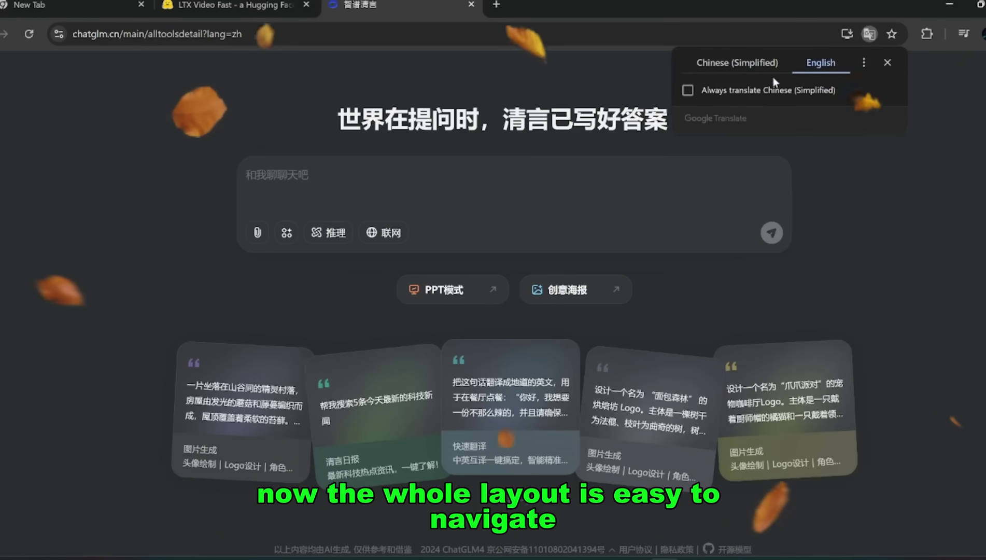
- Translate the ChatGLM start page into English and look at its extra chat tools
{"action": "left_click", "coordinate": [688, 91]}
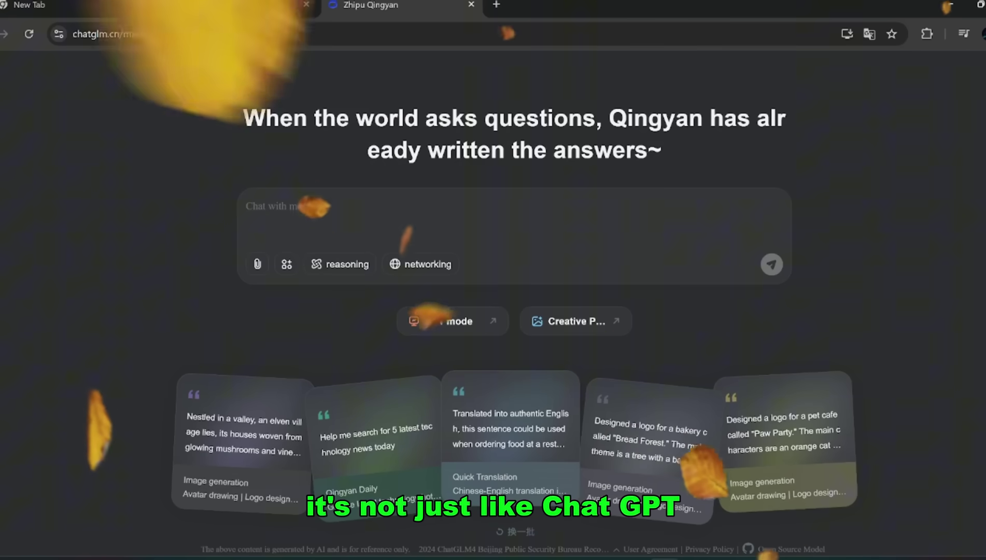
{"action": "scroll", "coordinate": [493, 311], "scroll_direction": "down", "scroll_amount": 1}
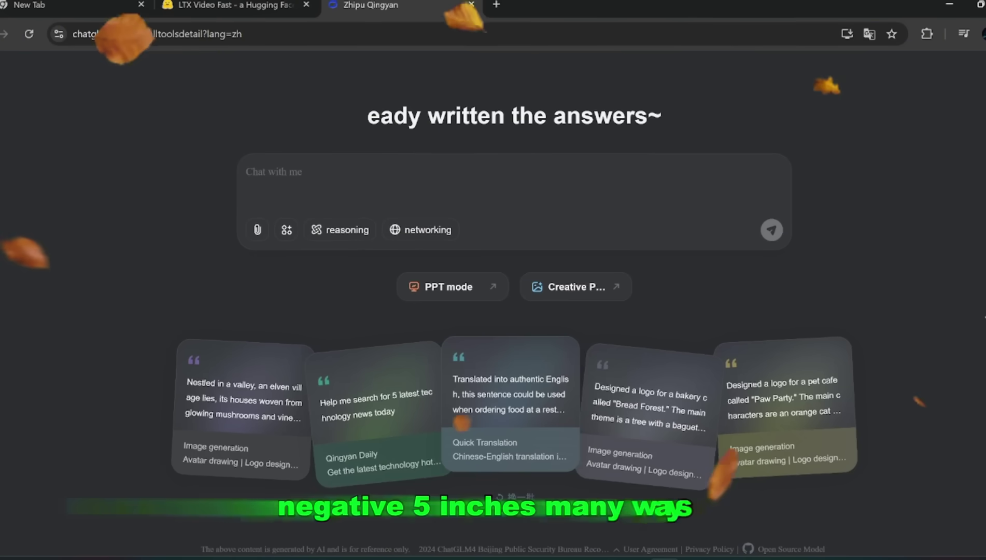
{"action": "scroll", "coordinate": [607, 247], "scroll_direction": "up", "scroll_amount": 1}
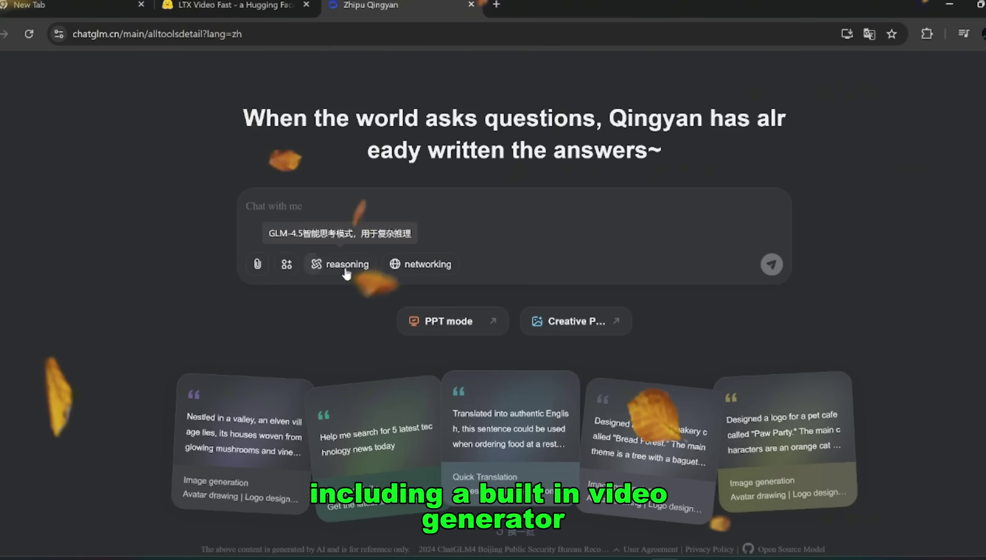
{"action": "left_click", "coordinate": [290, 263]}
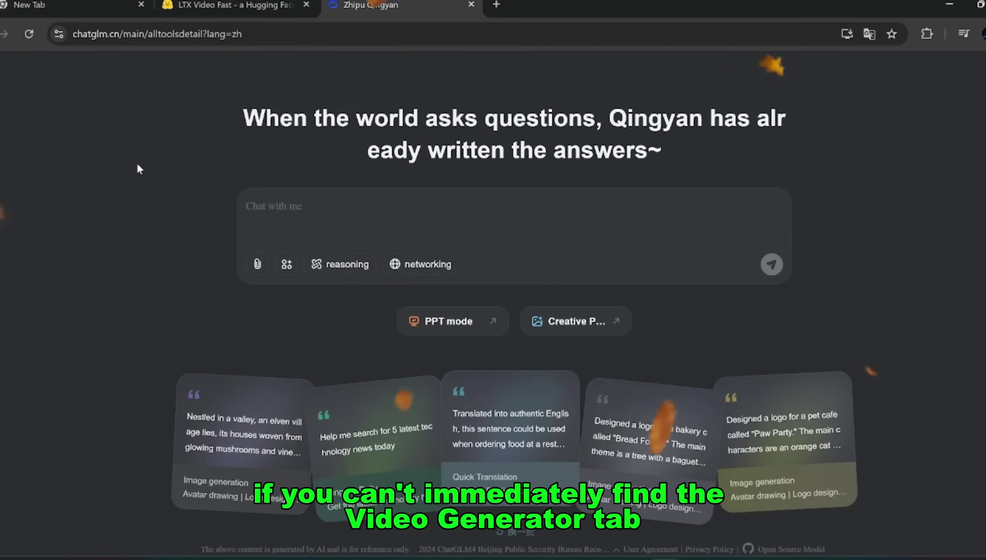
- Ask 'can i genrate videos with you' and open Qingying-AI from the reply
{"action": "left_click", "coordinate": [18, 70]}
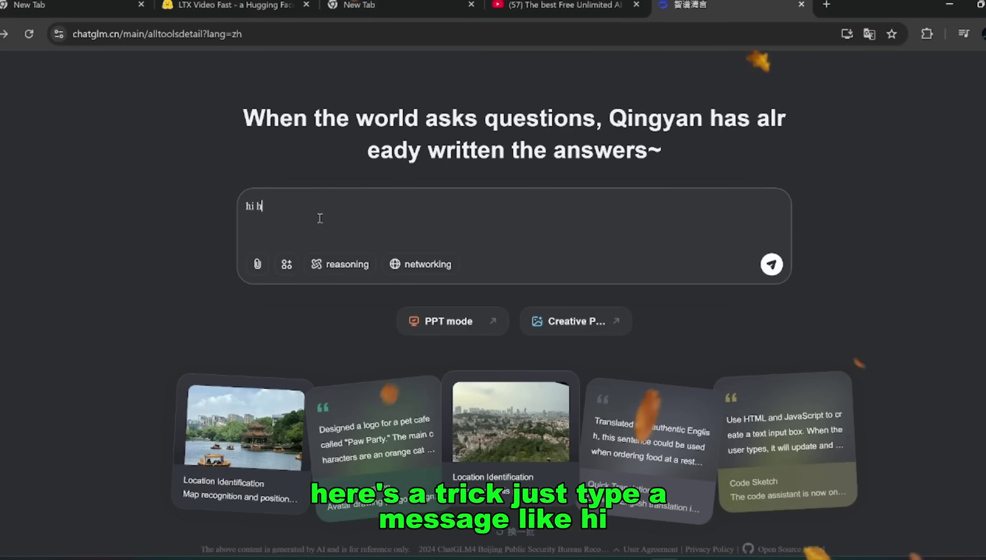
{"action": "type", "text": "can "}
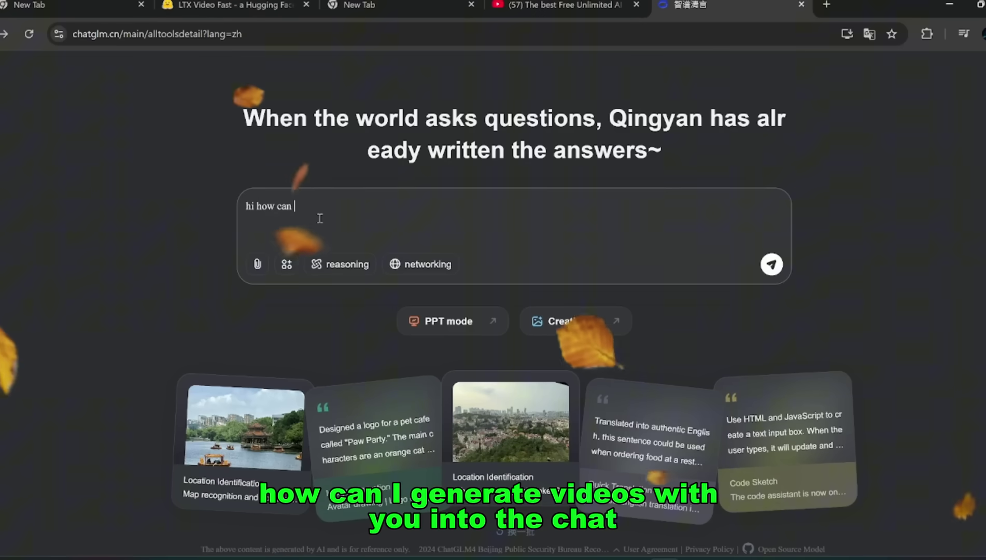
{"action": "type", "text": "i genrate videos with you"}
{"action": "key", "text": "Return"}
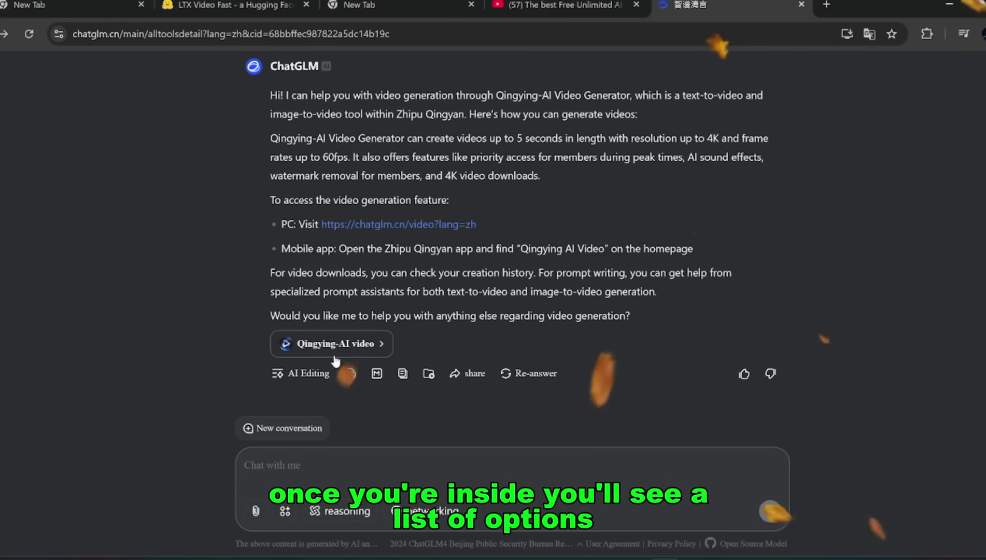
{"action": "left_click", "coordinate": [363, 354]}
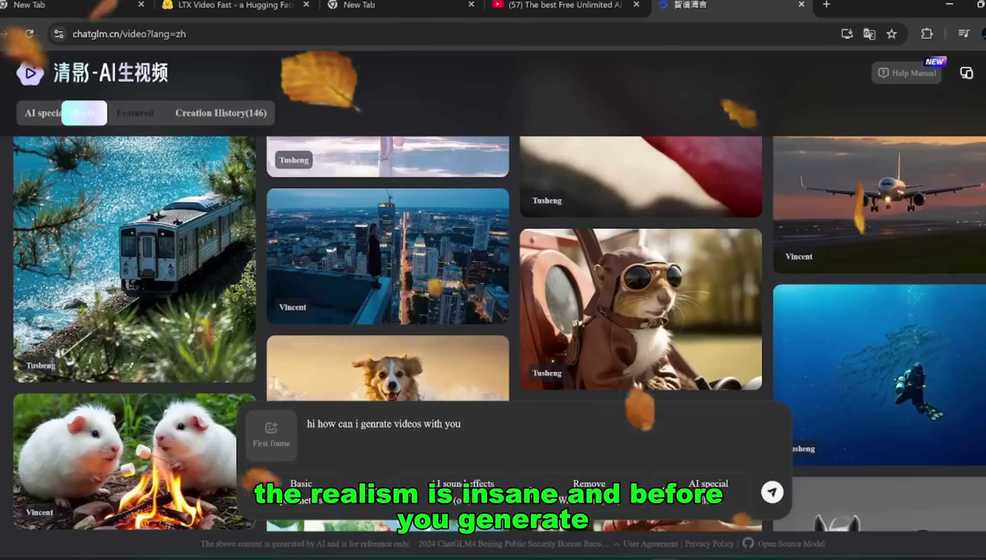
{"action": "mouse_move", "coordinate": [942, 206]}
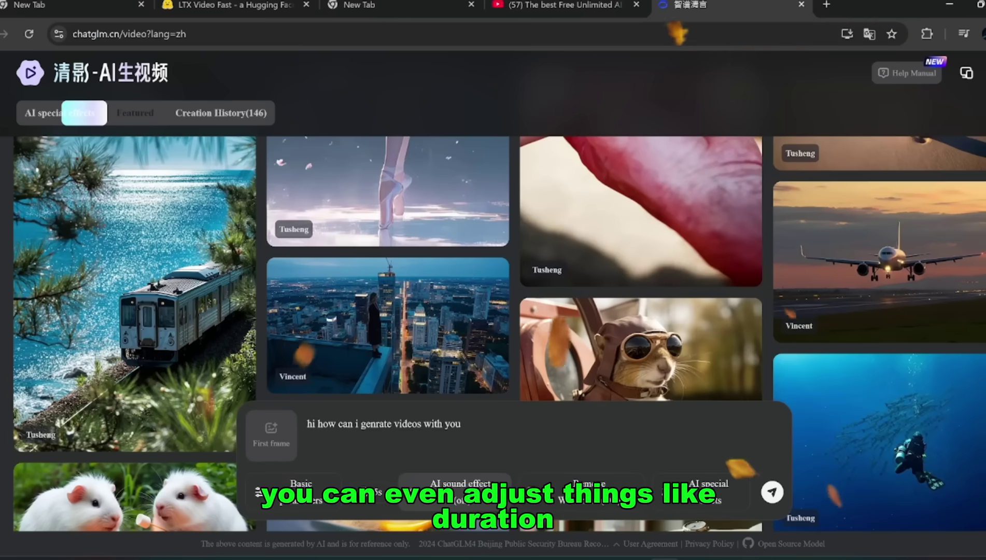
{"action": "left_click", "coordinate": [371, 492]}
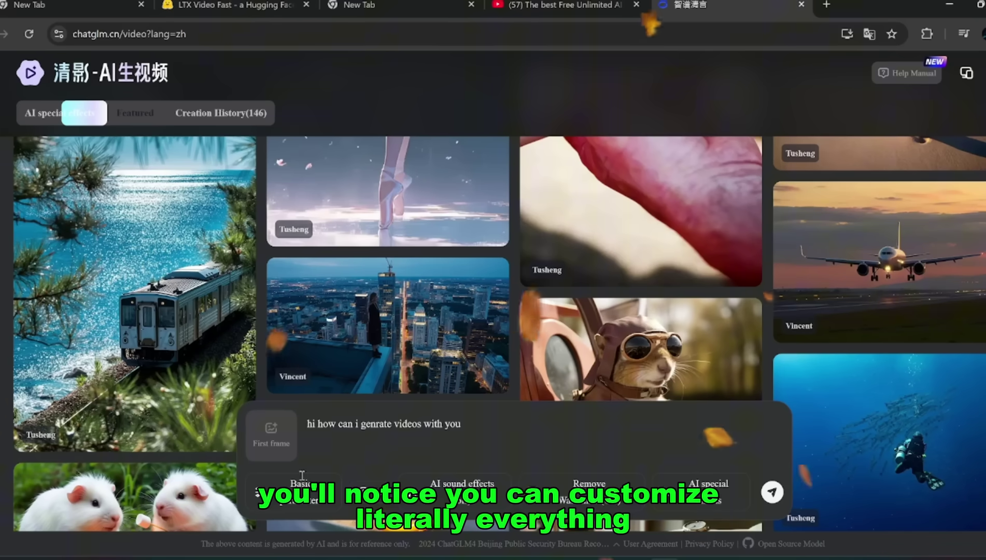
{"action": "left_click", "coordinate": [280, 511]}
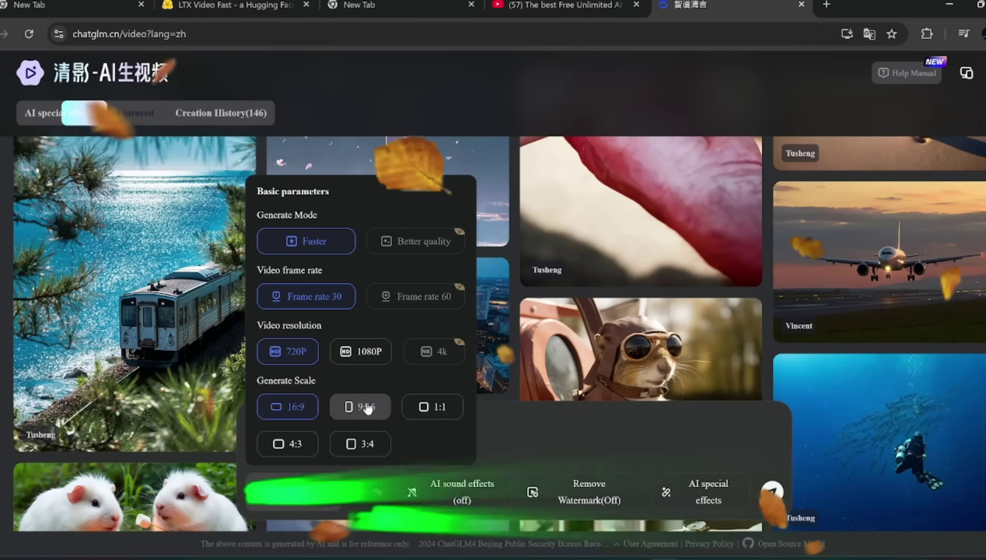
{"action": "left_click", "coordinate": [494, 420]}
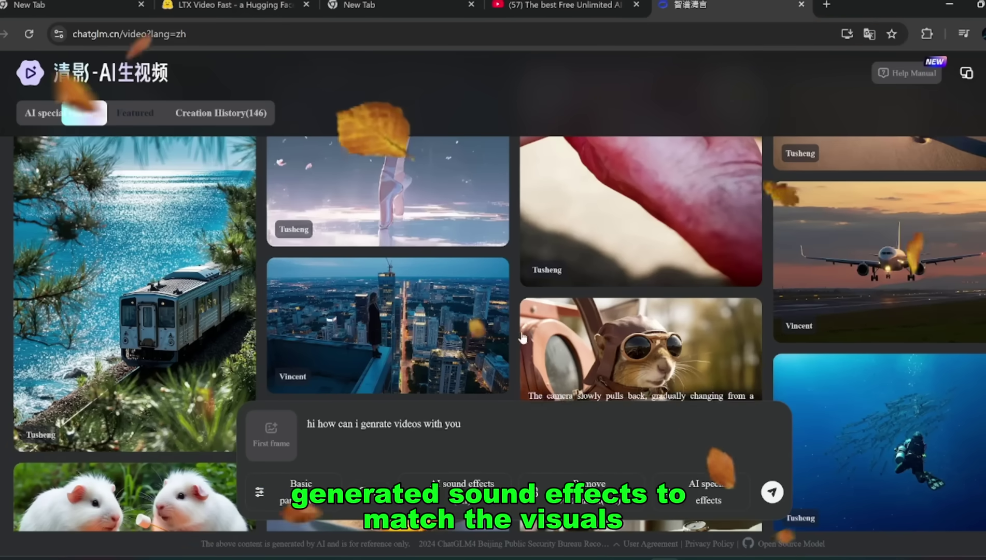
{"action": "scroll", "coordinate": [514, 367], "scroll_direction": "up", "scroll_amount": 8}
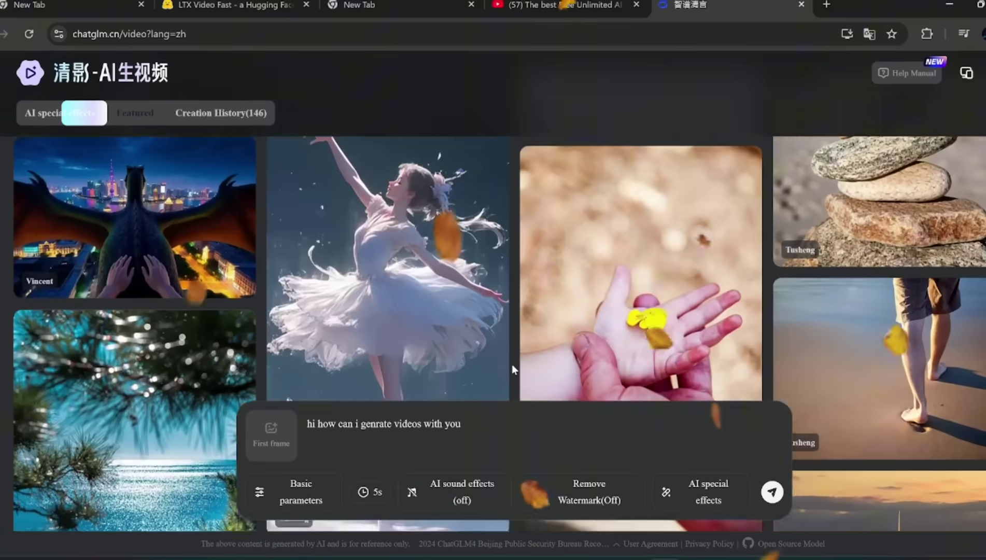
{"action": "scroll", "coordinate": [512, 364], "scroll_direction": "up", "scroll_amount": 2}
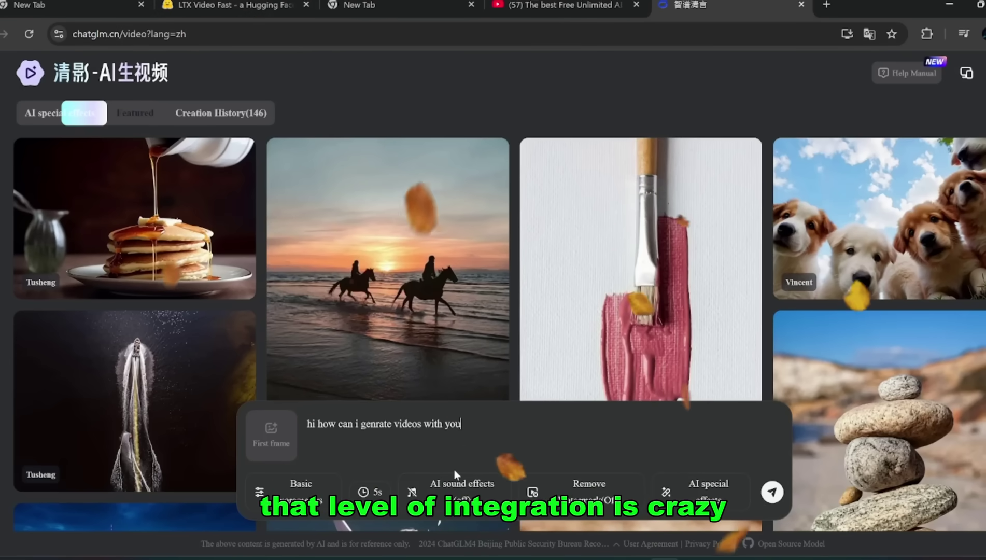
{"action": "scroll", "coordinate": [513, 369], "scroll_direction": "down", "scroll_amount": 3}
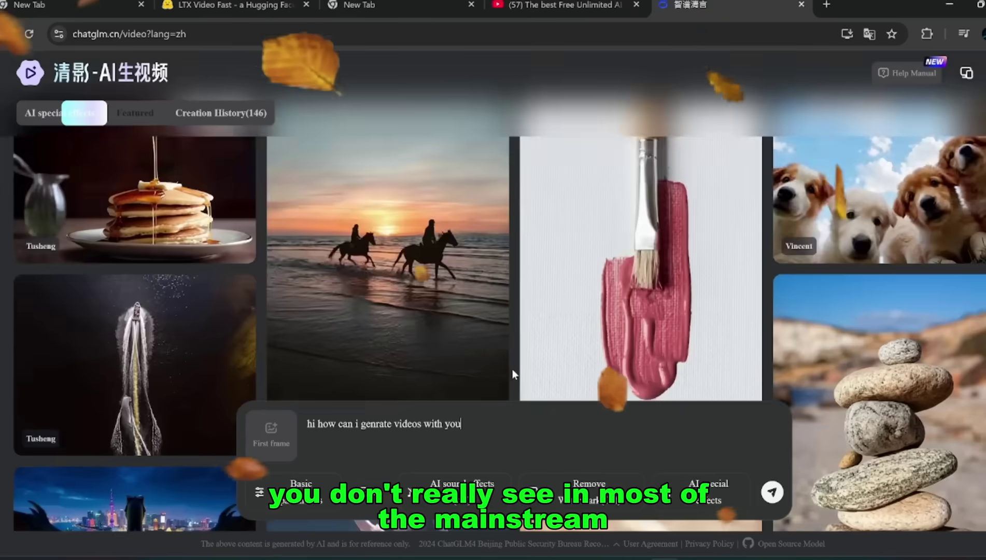
{"action": "scroll", "coordinate": [513, 394], "scroll_direction": "down", "scroll_amount": 3}
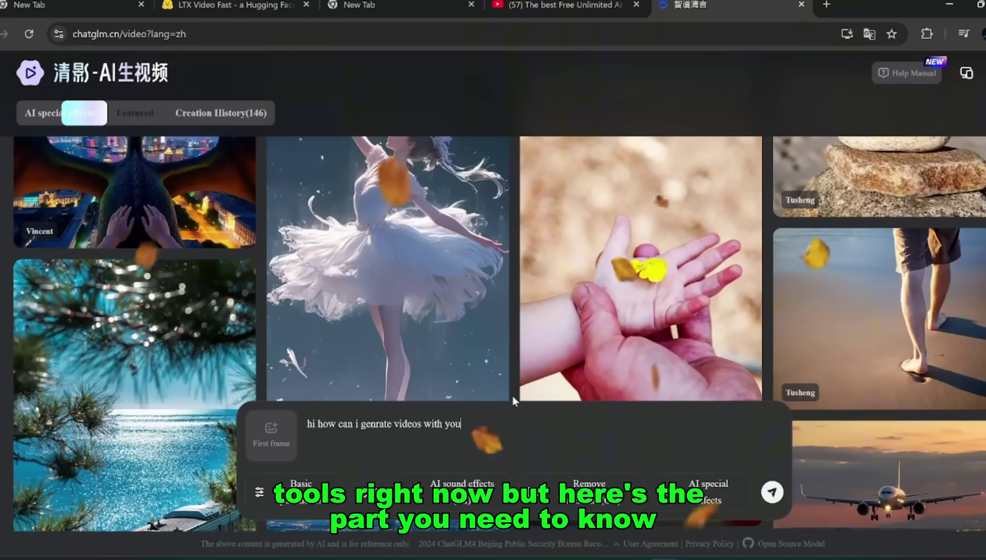
{"action": "scroll", "coordinate": [513, 395], "scroll_direction": "up", "scroll_amount": 5}
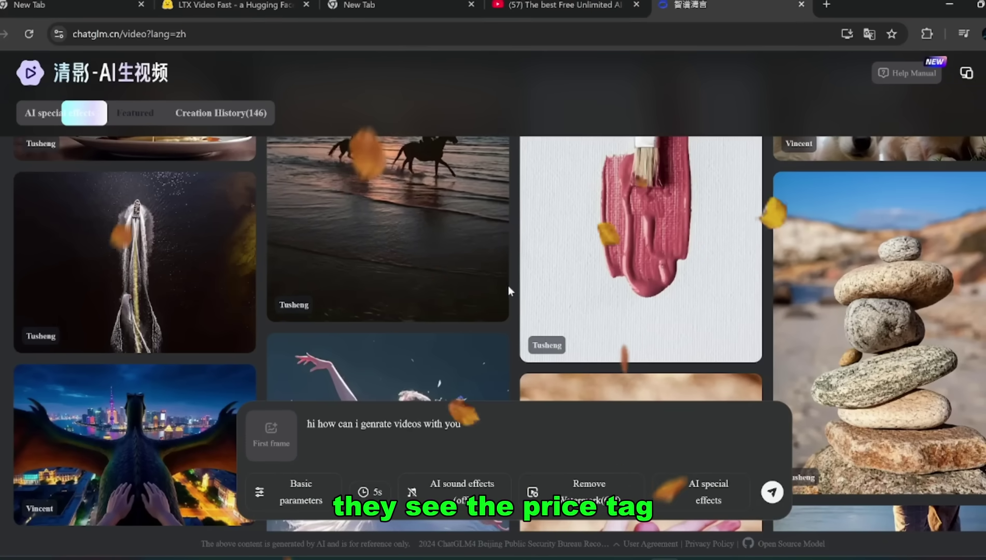
{"action": "scroll", "coordinate": [509, 293], "scroll_direction": "up", "scroll_amount": 3}
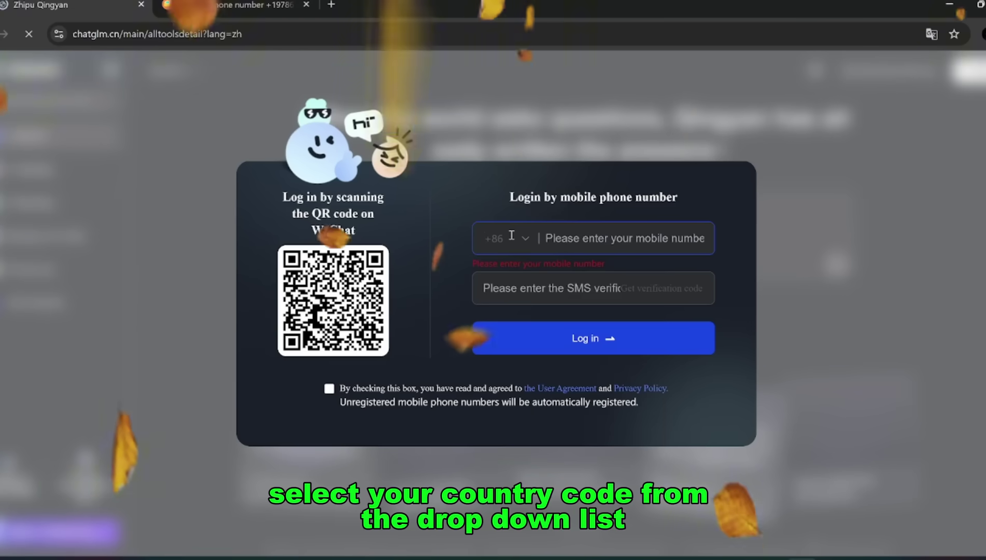
- Set the login country code to +1 (USA) and request an SMS verification code
{"action": "left_click", "coordinate": [511, 236]}
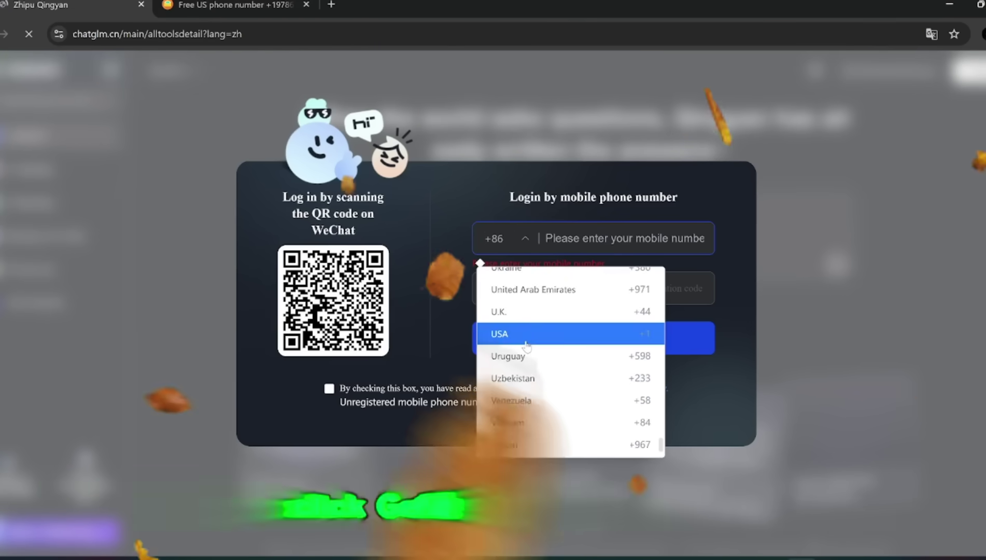
{"action": "left_click", "coordinate": [518, 335]}
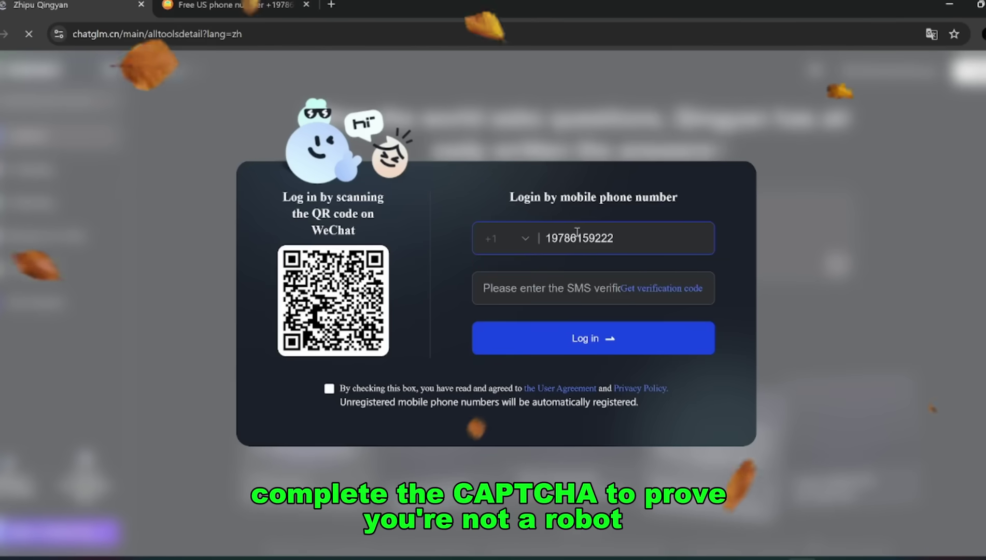
{"action": "left_click", "coordinate": [651, 289]}
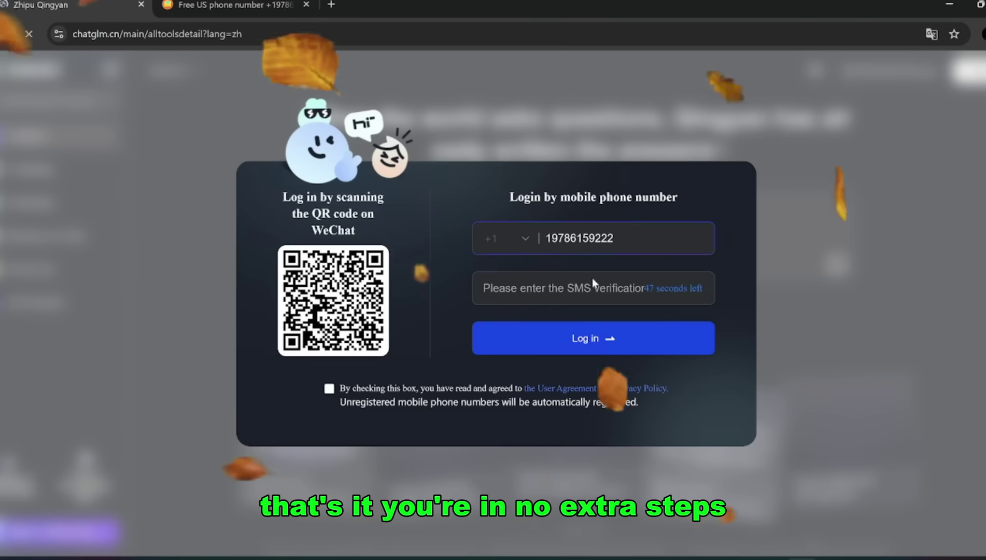
- Paste the SMS verification code into the login's verification field
{"action": "right_click", "coordinate": [582, 289]}
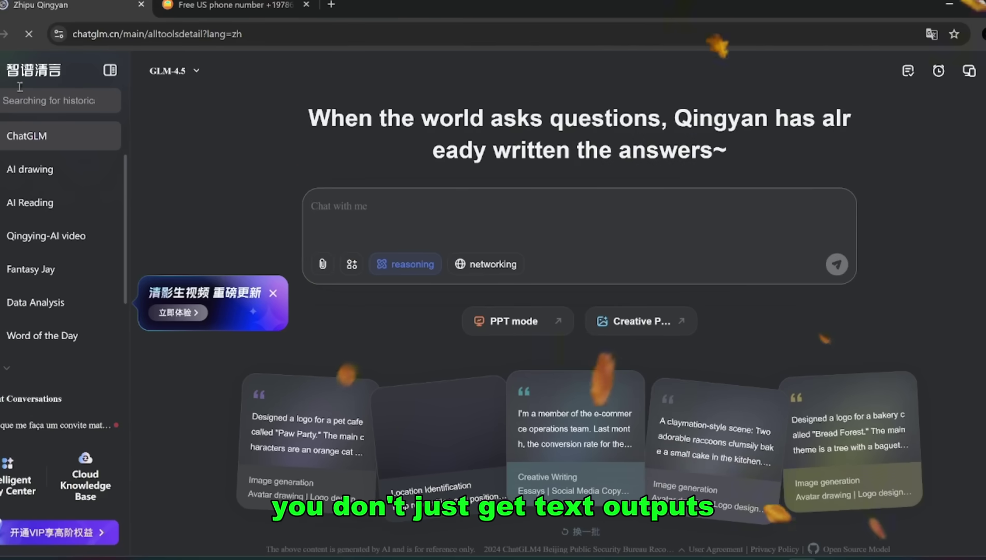
- Expand the Zhipu Qingyan sidebar to list all tools, then scroll the list back up
{"action": "scroll", "coordinate": [11, 271], "scroll_direction": "down", "scroll_amount": 3}
{"action": "scroll", "coordinate": [2, 334], "scroll_direction": "up", "scroll_amount": 3}
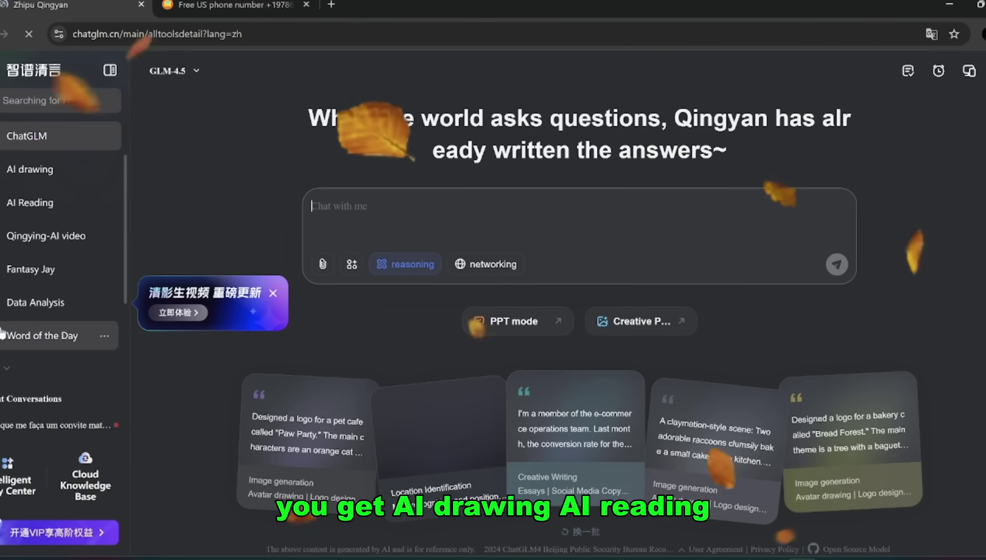
{"action": "left_click", "coordinate": [7, 365]}
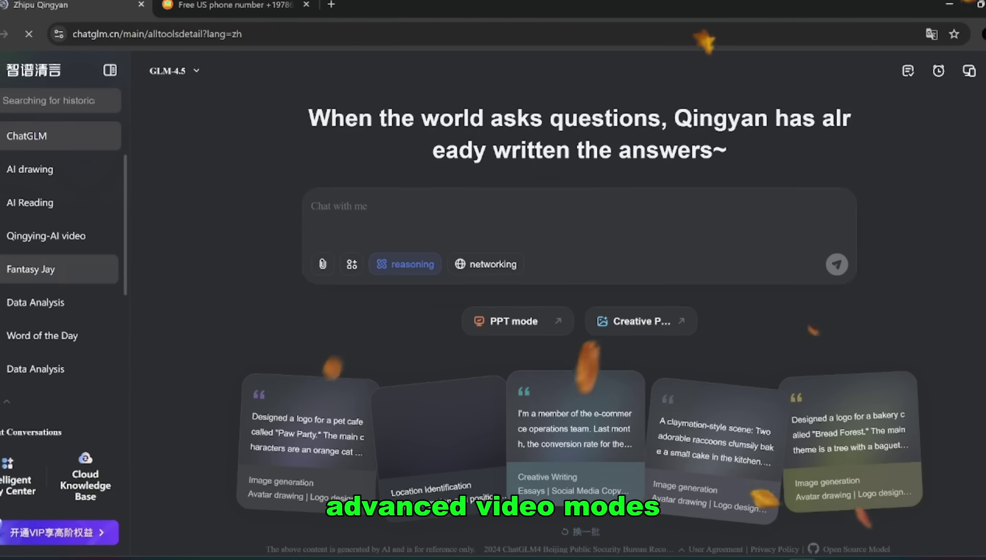
{"action": "scroll", "coordinate": [49, 270], "scroll_direction": "down", "scroll_amount": 2}
{"action": "scroll", "coordinate": [50, 292], "scroll_direction": "up", "scroll_amount": 1}
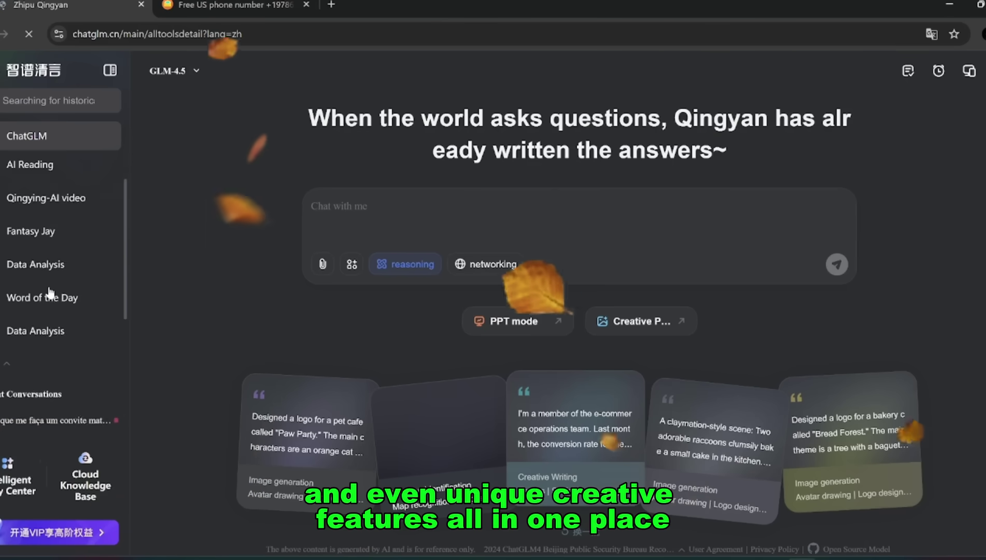
{"action": "scroll", "coordinate": [50, 292], "scroll_direction": "up", "scroll_amount": 1}
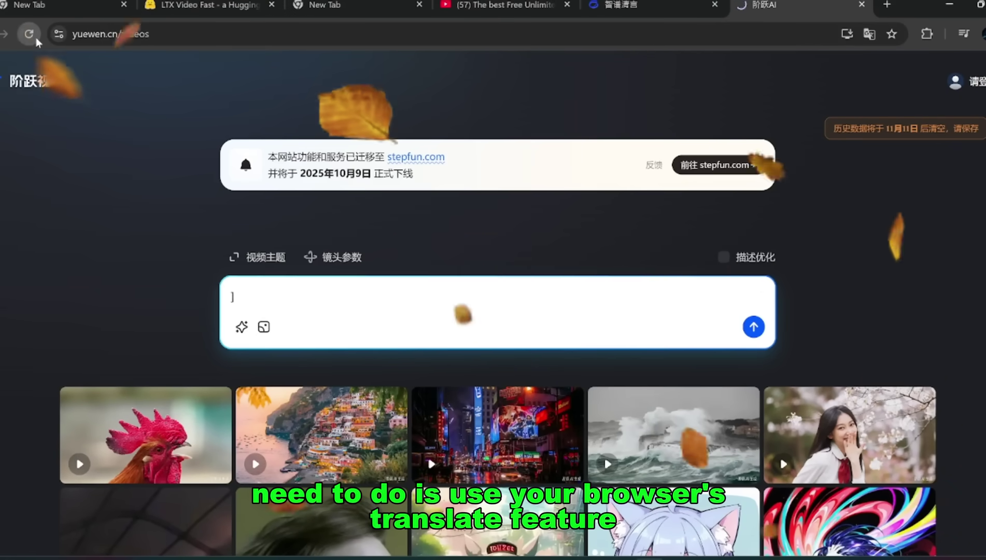
- Reload yuewen.cn/videos and translate the page into English
{"action": "left_click", "coordinate": [35, 37]}
{"action": "left_click", "coordinate": [869, 33]}
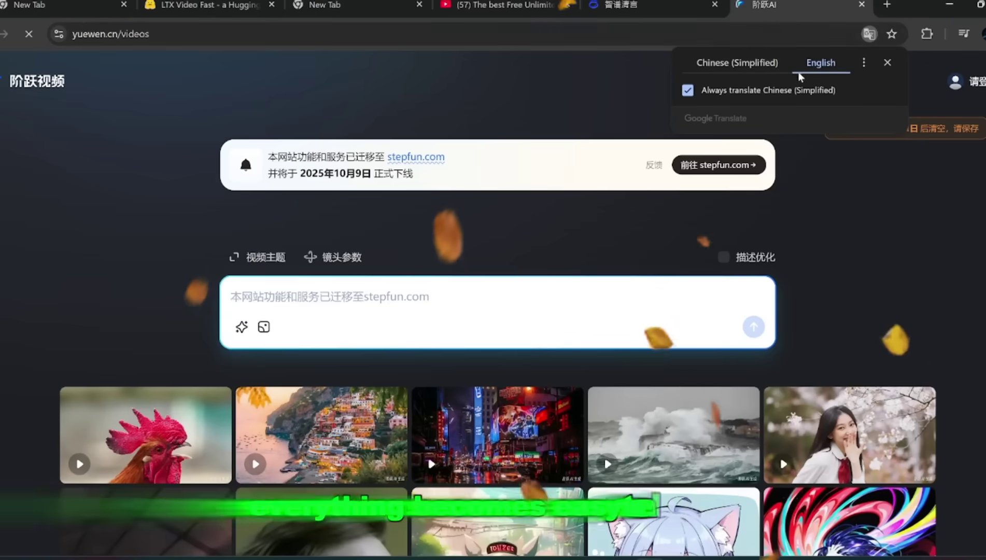
{"action": "left_click", "coordinate": [805, 66]}
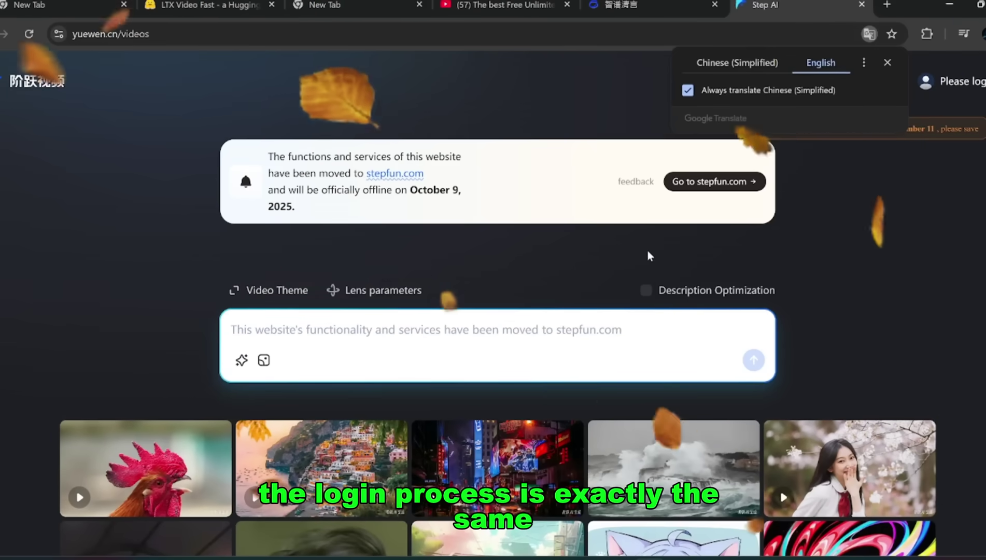
- Scroll through the Step AI example video gallery and back to the top
{"action": "scroll", "coordinate": [658, 241], "scroll_direction": "down", "scroll_amount": 4}
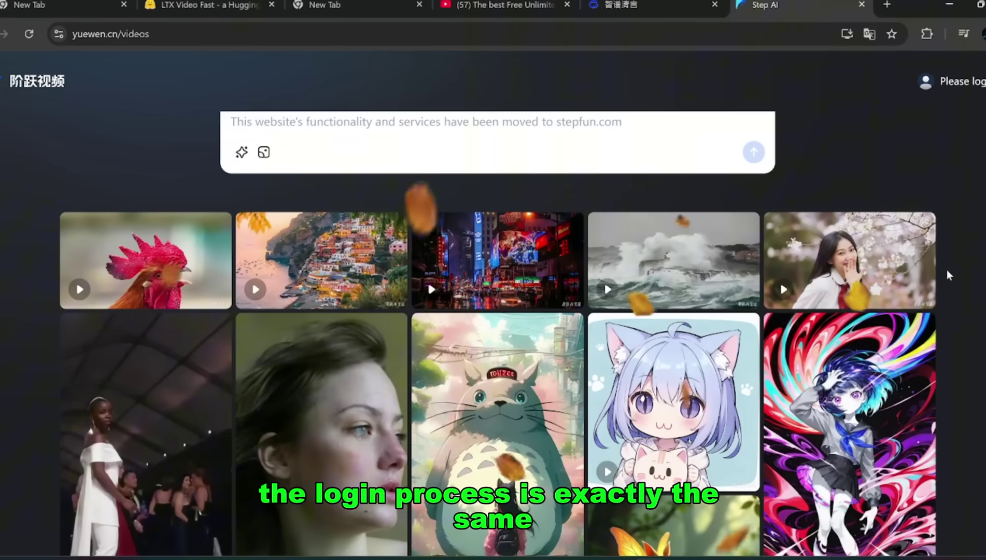
{"action": "scroll", "coordinate": [981, 250], "scroll_direction": "down", "scroll_amount": 2}
{"action": "scroll", "coordinate": [980, 250], "scroll_direction": "down", "scroll_amount": 1}
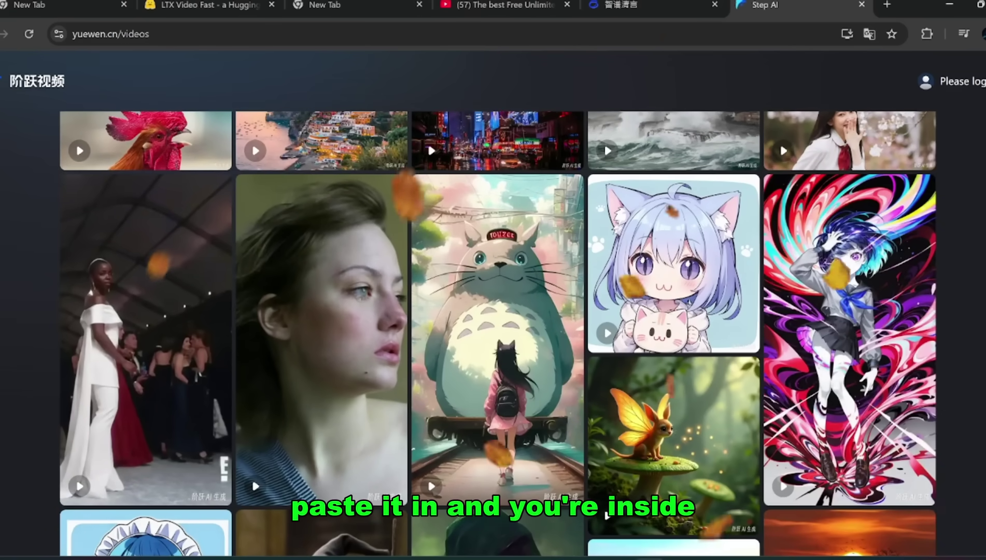
{"action": "scroll", "coordinate": [981, 190], "scroll_direction": "down", "scroll_amount": 1}
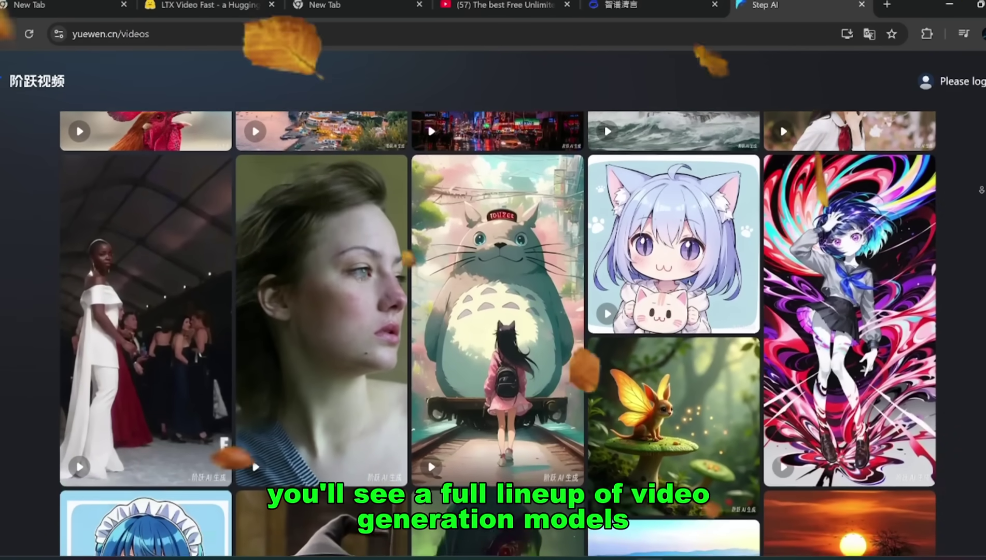
{"action": "scroll", "coordinate": [981, 190], "scroll_direction": "down", "scroll_amount": 3}
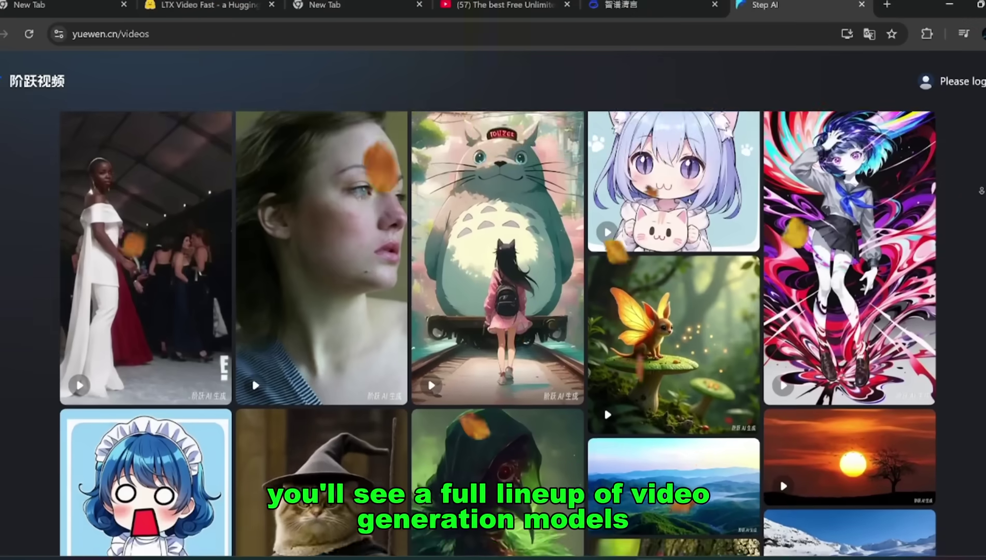
{"action": "scroll", "coordinate": [493, 331], "scroll_direction": "down", "scroll_amount": 7}
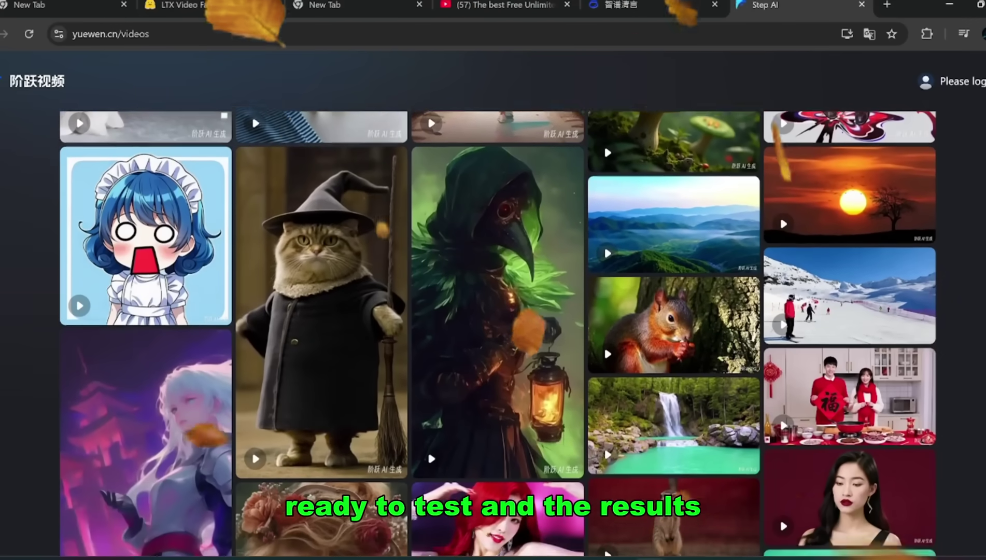
{"action": "scroll", "coordinate": [494, 332], "scroll_direction": "up", "scroll_amount": 2}
{"action": "scroll", "coordinate": [494, 332], "scroll_direction": "down", "scroll_amount": 6}
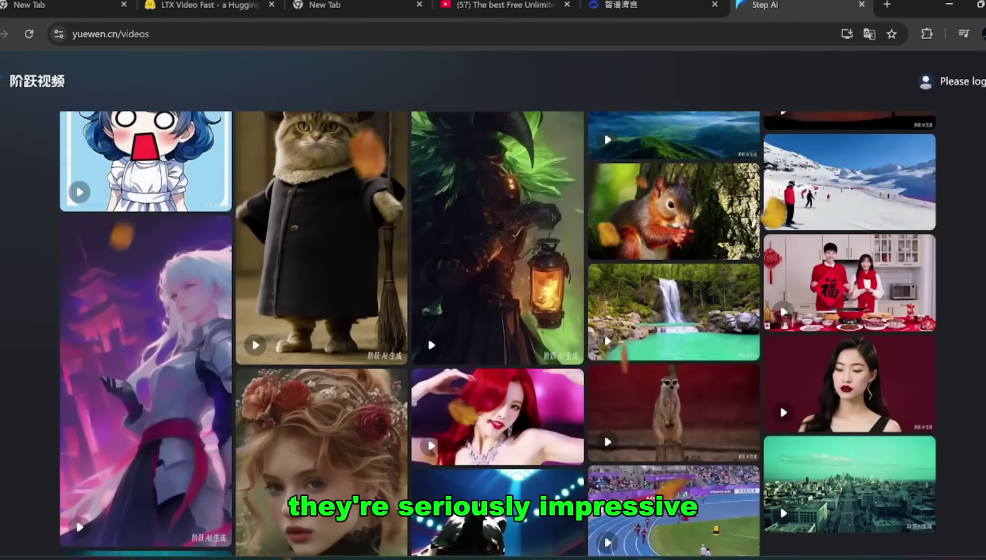
{"action": "scroll", "coordinate": [493, 332], "scroll_direction": "down", "scroll_amount": 8}
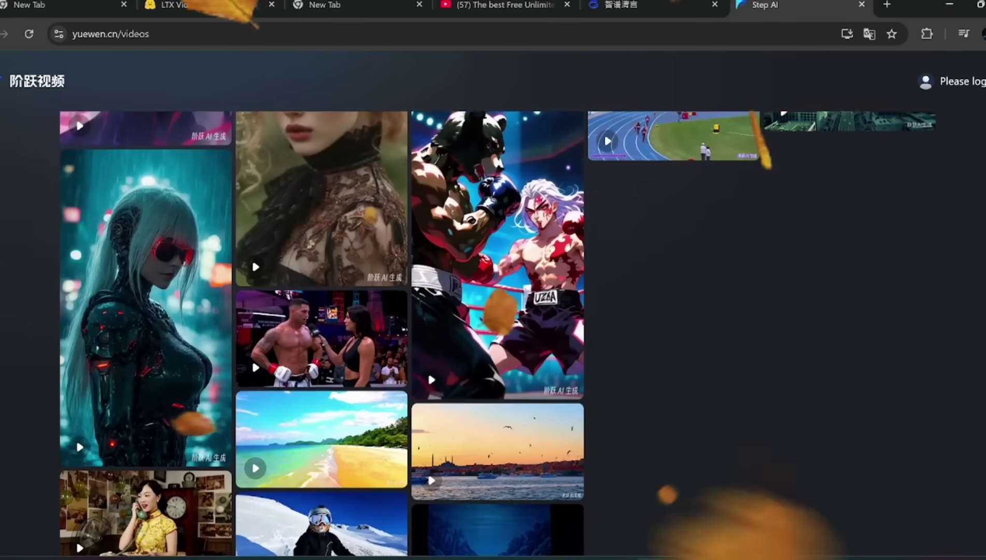
{"action": "scroll", "coordinate": [607, 295], "scroll_direction": "up", "scroll_amount": 5}
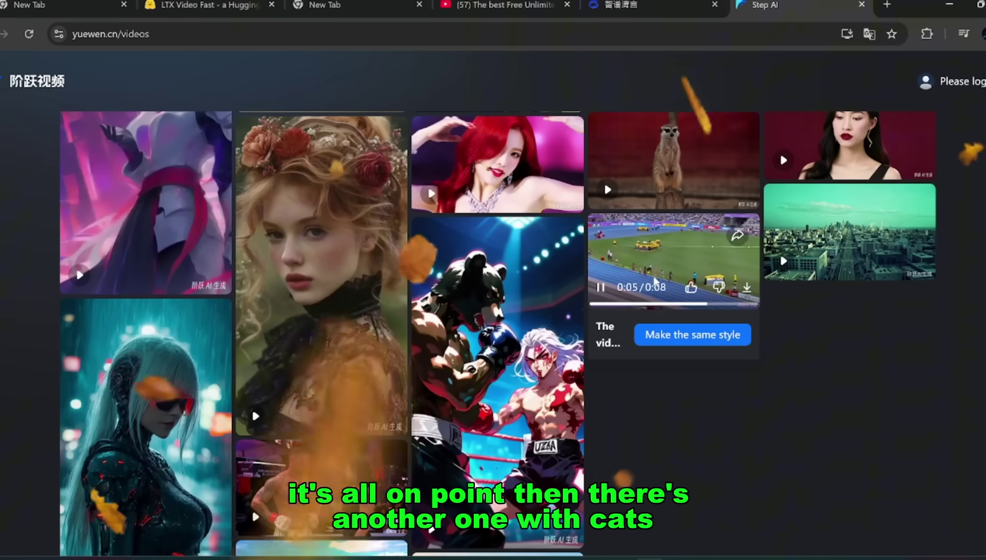
{"action": "scroll", "coordinate": [653, 281], "scroll_direction": "up", "scroll_amount": 3}
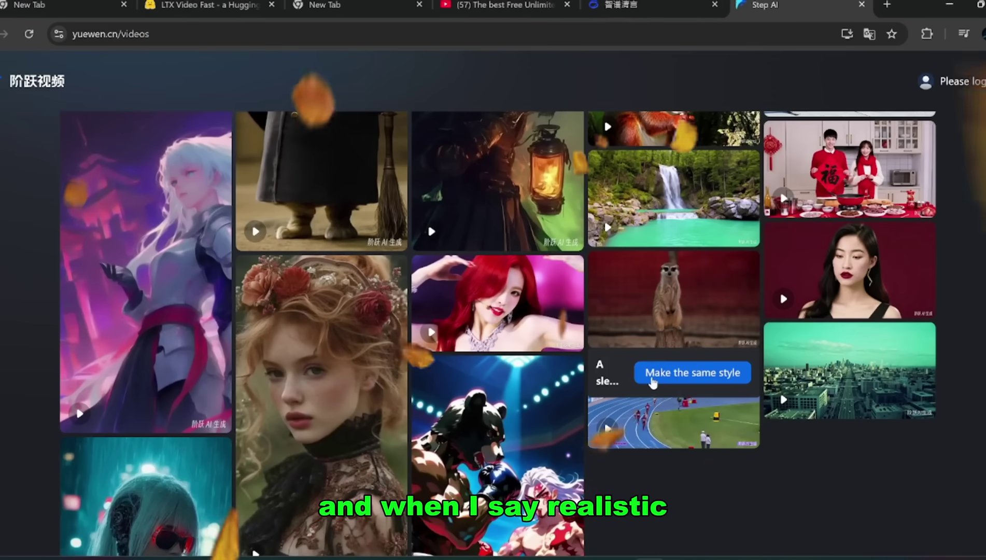
{"action": "scroll", "coordinate": [691, 275], "scroll_direction": "up", "scroll_amount": 5}
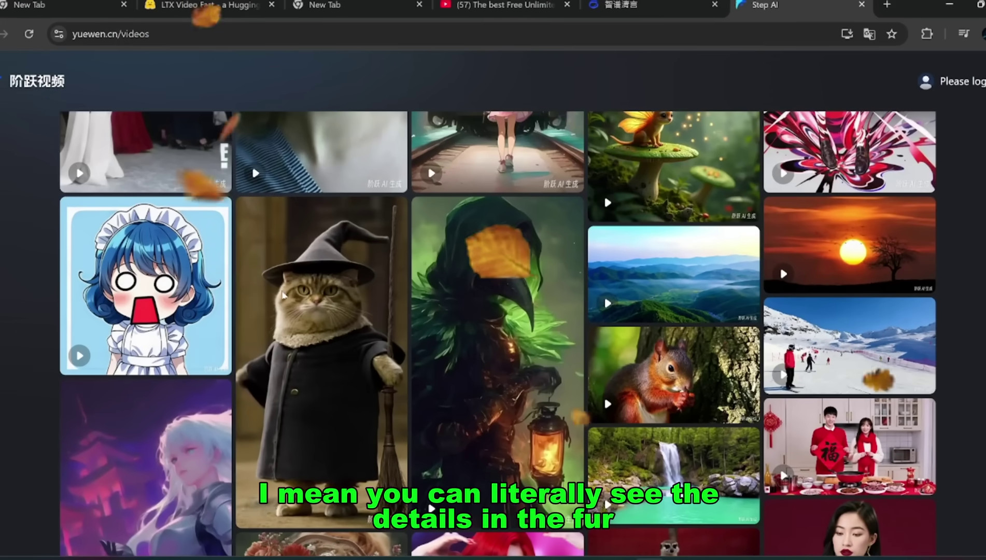
{"action": "mouse_move", "coordinate": [282, 296]}
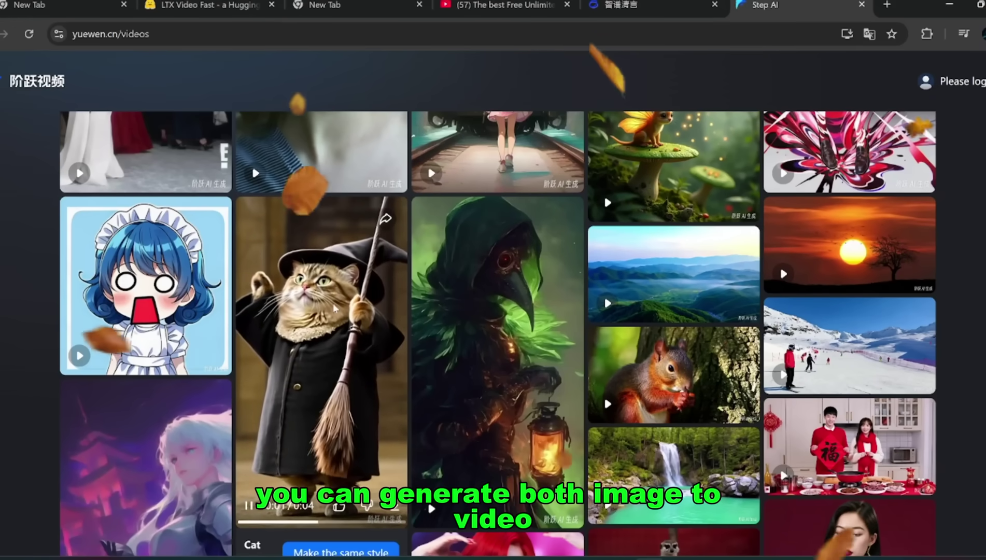
{"action": "scroll", "coordinate": [477, 272], "scroll_direction": "up", "scroll_amount": 4}
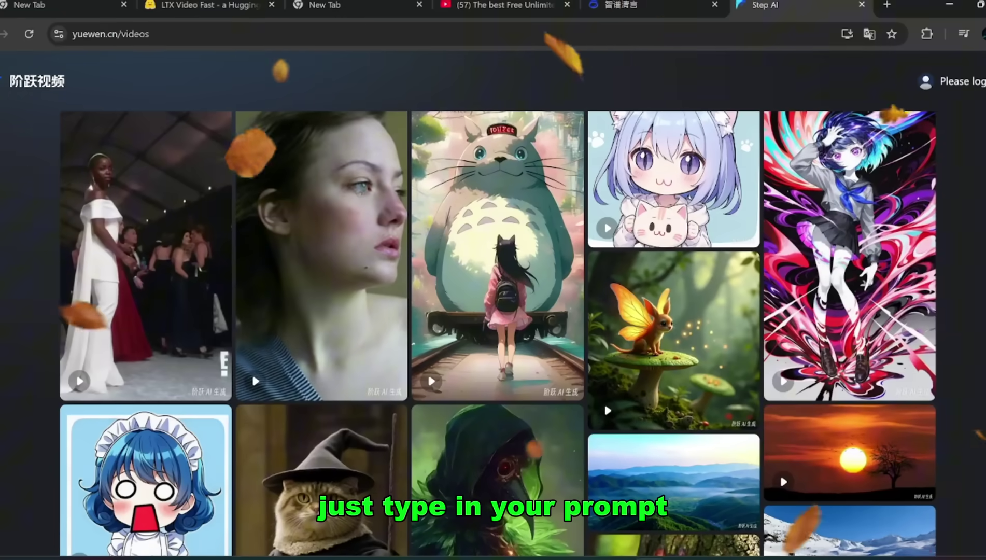
{"action": "scroll", "coordinate": [278, 220], "scroll_direction": "up", "scroll_amount": 3}
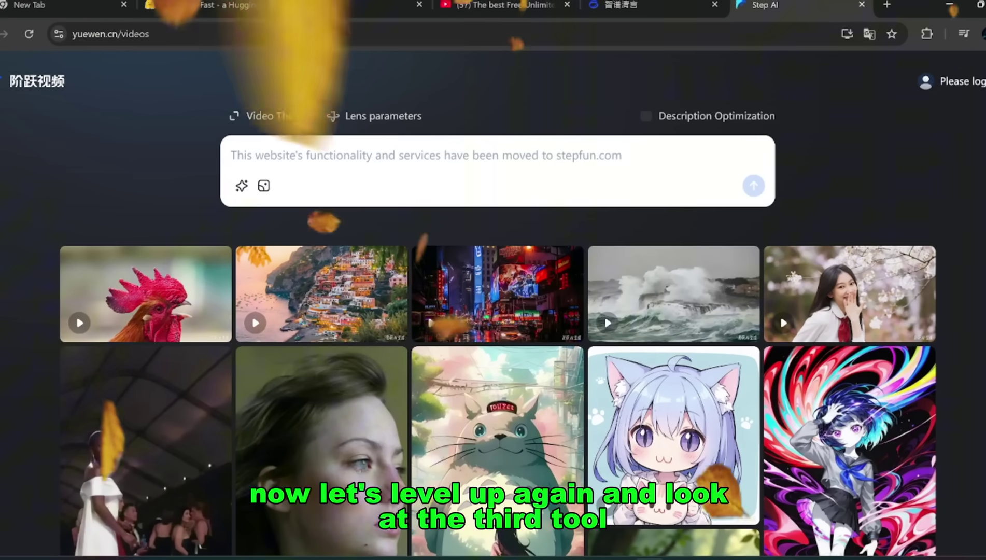
- Open stepfun.ai, dismiss the login prompt and Deep Research card, and check the reasoning models list
{"action": "left_click", "coordinate": [929, 81]}
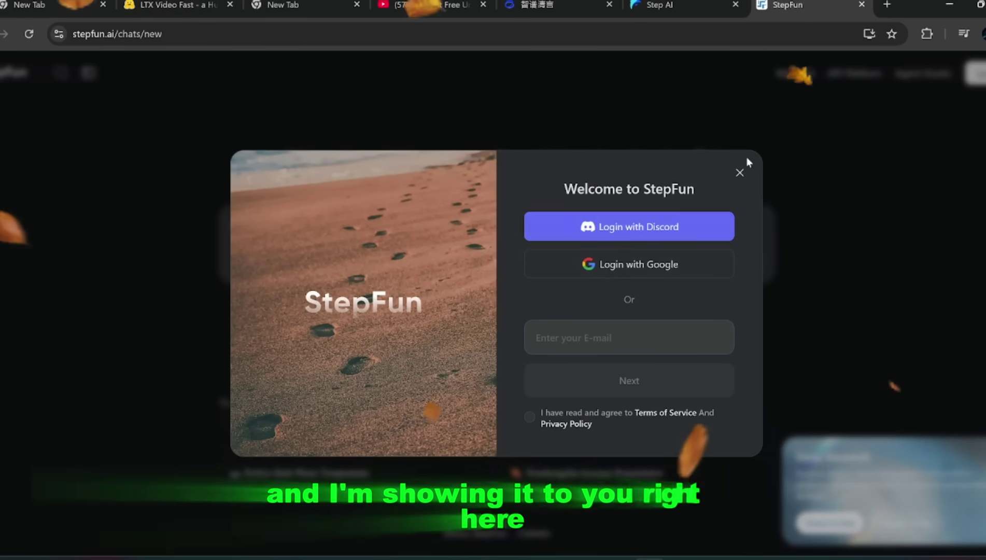
{"action": "left_click", "coordinate": [739, 173]}
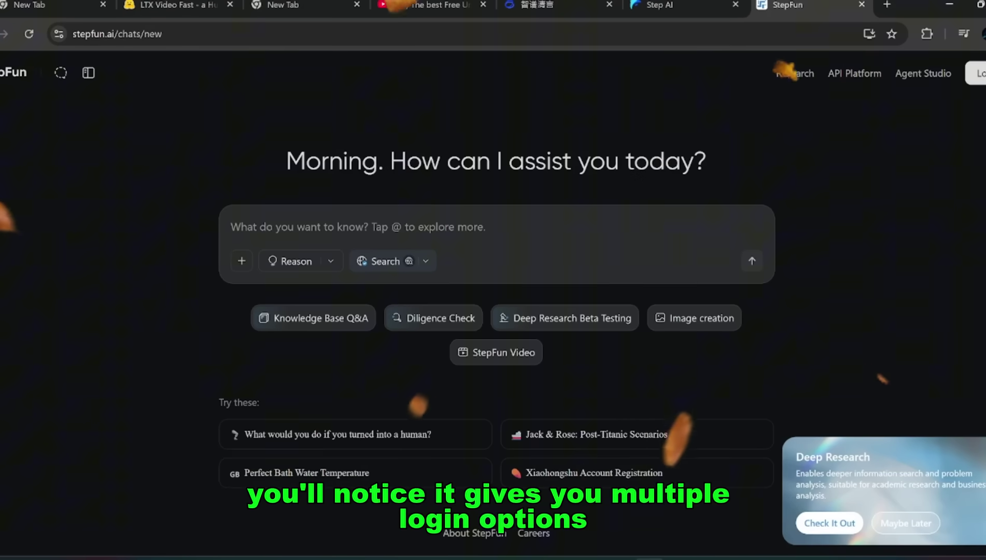
{"action": "left_click", "coordinate": [906, 523]}
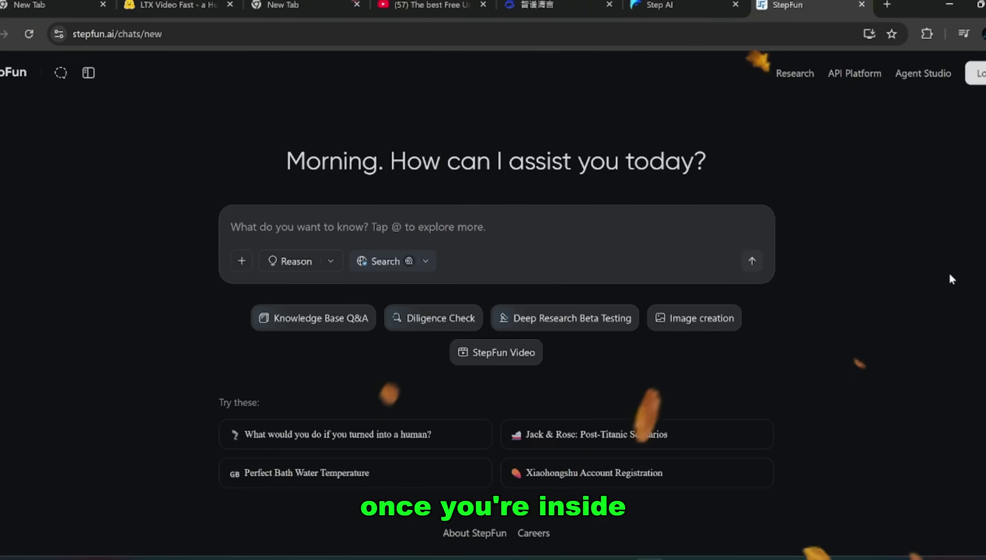
{"action": "left_click", "coordinate": [327, 262]}
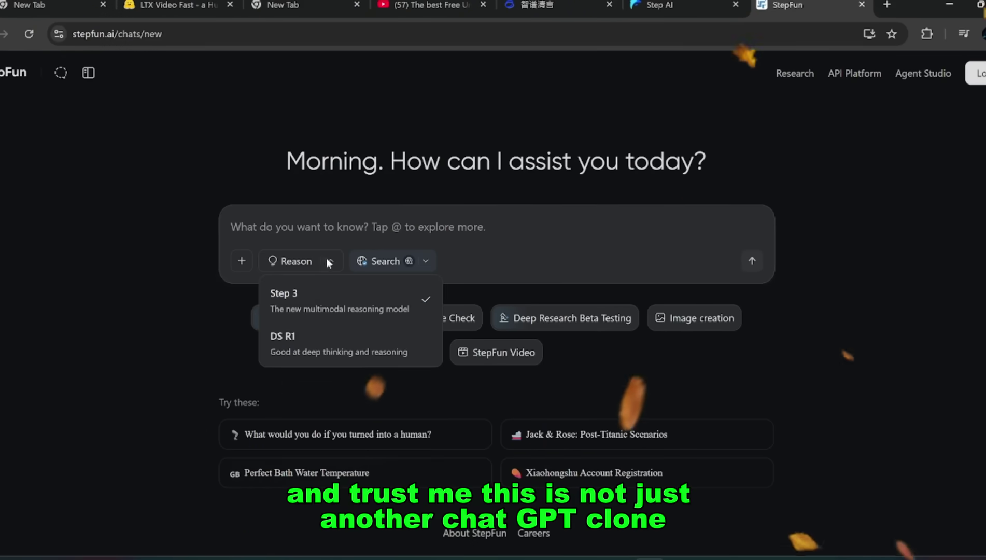
{"action": "left_click", "coordinate": [507, 144]}
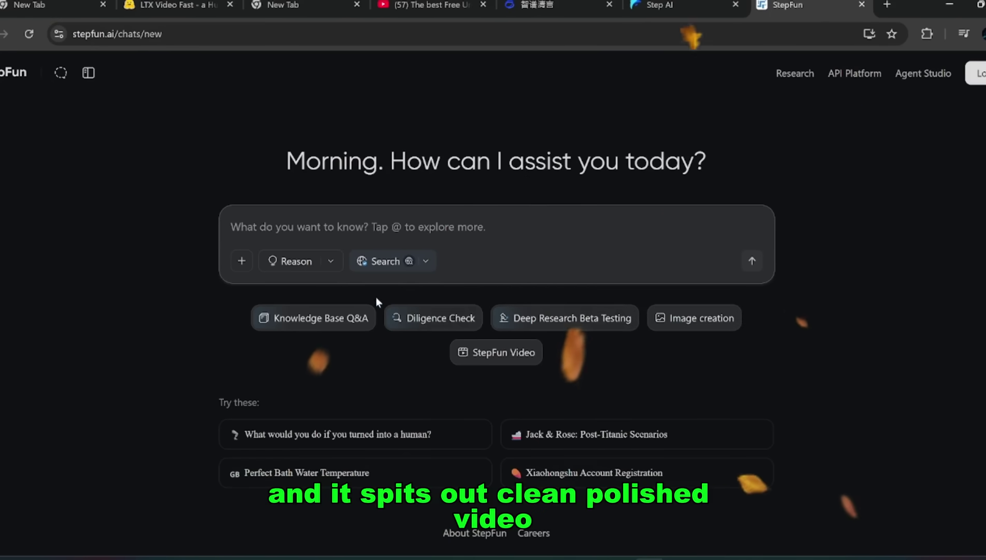
- Put the StepFun chat box in StepFun Video mode with the cursor in the video prompt field
{"action": "left_click", "coordinate": [503, 361]}
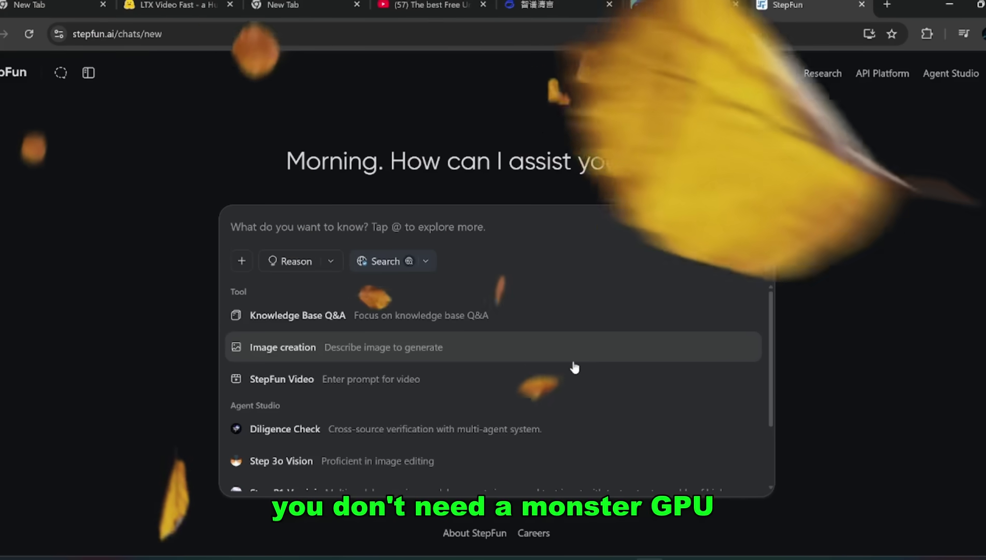
{"action": "scroll", "coordinate": [628, 361], "scroll_direction": "down", "scroll_amount": 2}
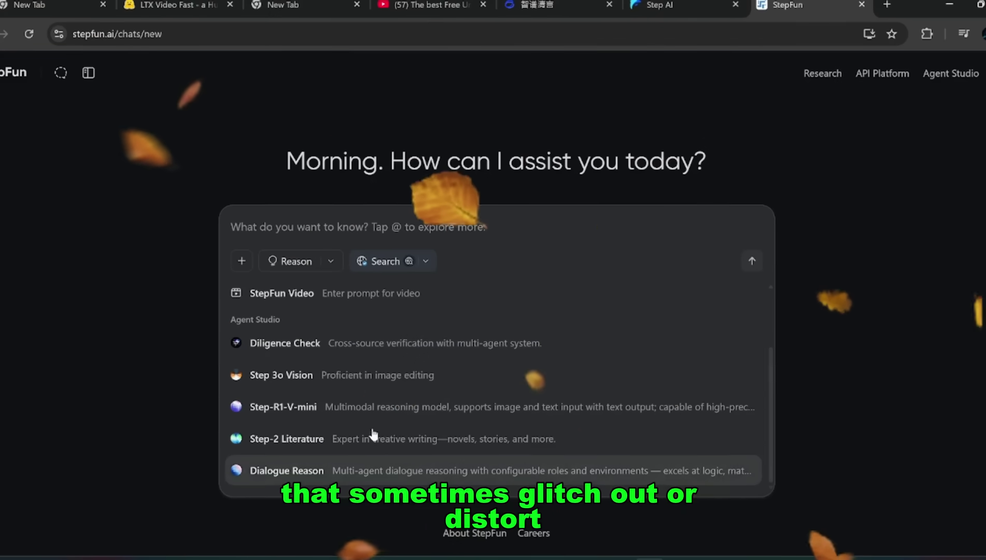
{"action": "scroll", "coordinate": [378, 415], "scroll_direction": "up", "scroll_amount": 2}
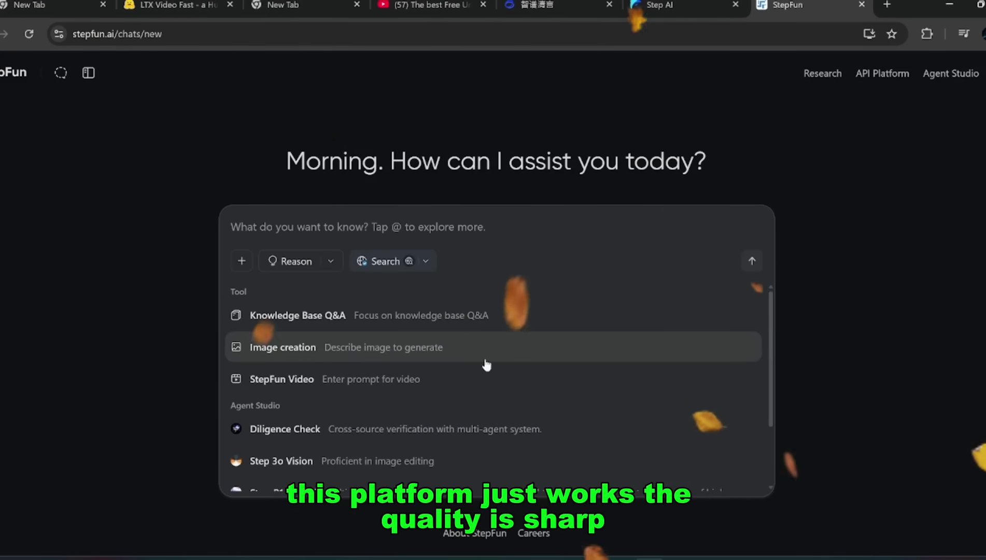
{"action": "left_click", "coordinate": [398, 382]}
{"action": "left_click", "coordinate": [291, 243]}
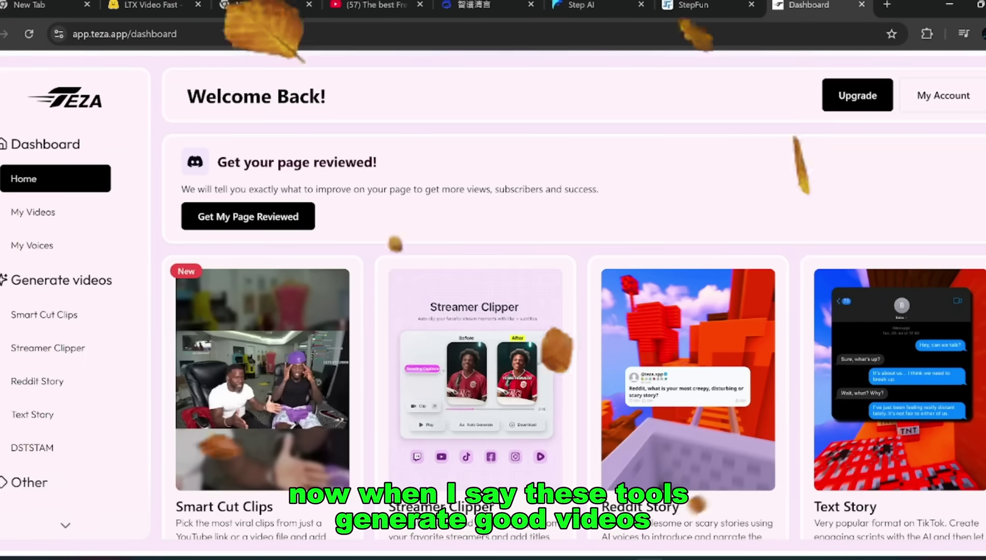
- Open a new Text Story video editor from the Teza dashboard
{"action": "scroll", "coordinate": [859, 363], "scroll_direction": "down", "scroll_amount": 3}
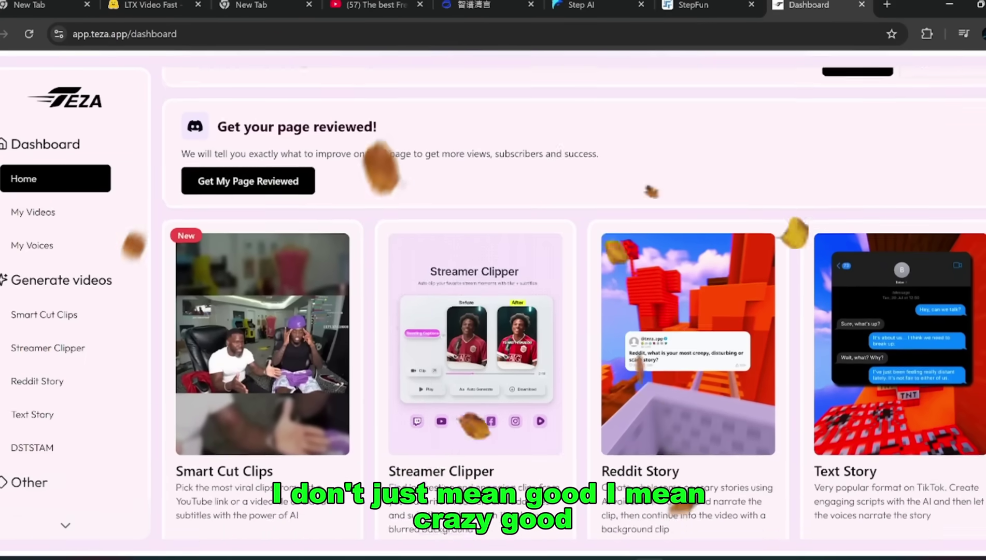
{"action": "scroll", "coordinate": [859, 363], "scroll_direction": "down", "scroll_amount": 1}
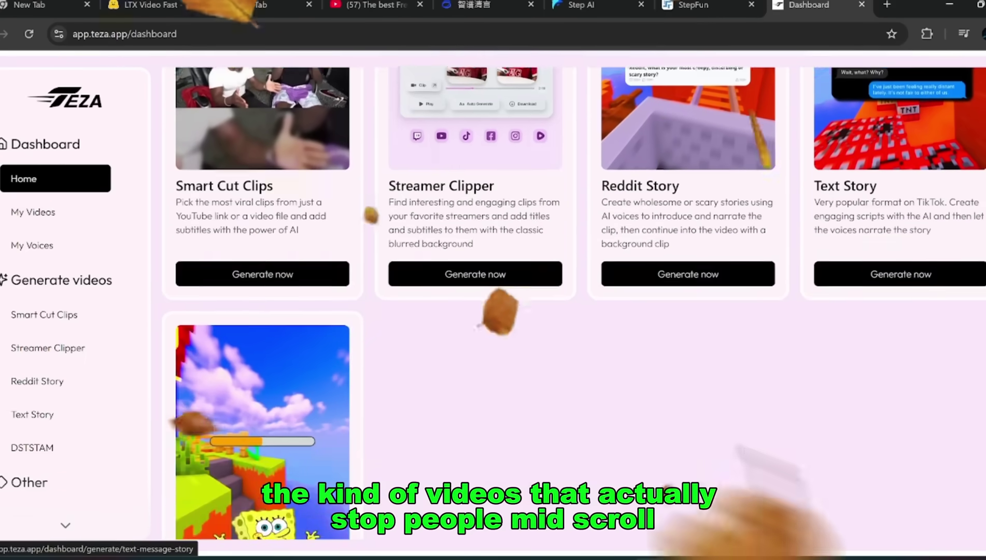
{"action": "scroll", "coordinate": [419, 376], "scroll_direction": "up", "scroll_amount": 3}
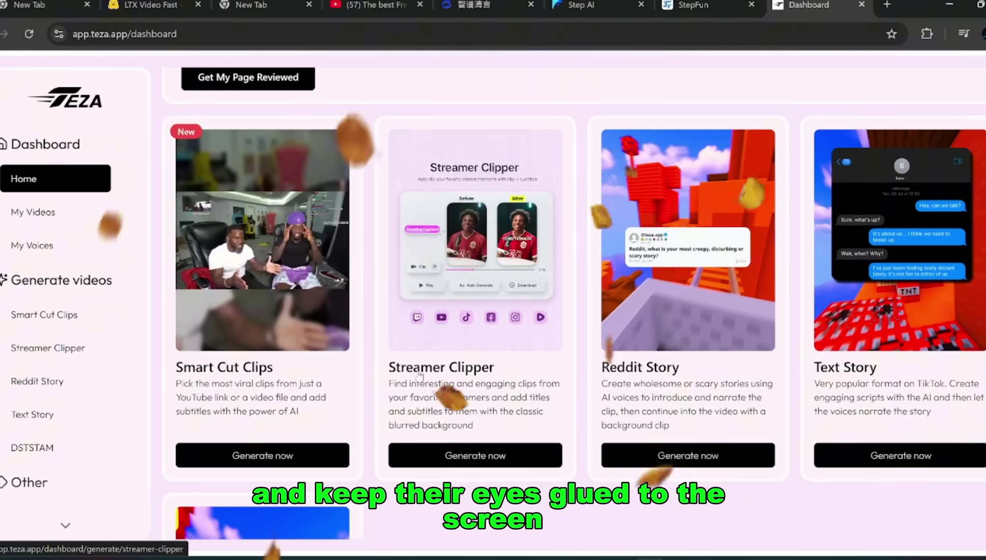
{"action": "left_click", "coordinate": [873, 456]}
{"action": "left_click", "coordinate": [152, 328]}
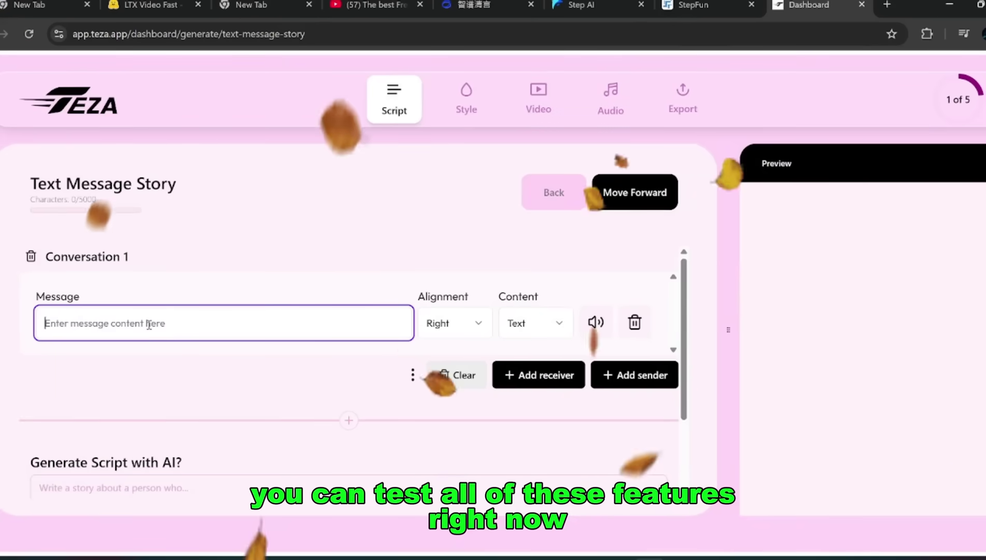
{"action": "scroll", "coordinate": [211, 379], "scroll_direction": "down", "scroll_amount": 1}
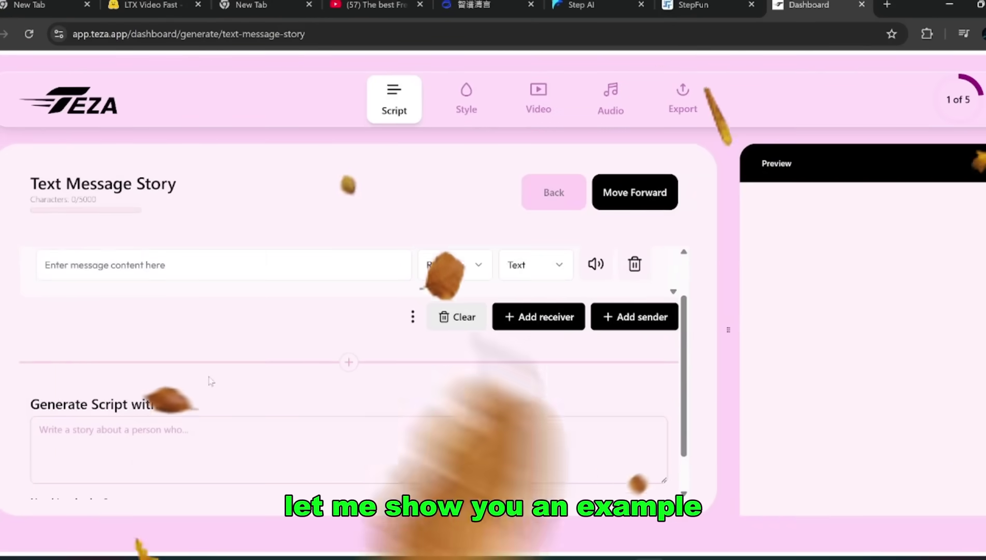
{"action": "scroll", "coordinate": [77, 316], "scroll_direction": "up", "scroll_amount": 1}
{"action": "scroll", "coordinate": [124, 464], "scroll_direction": "down", "scroll_amount": 1}
{"action": "scroll", "coordinate": [124, 464], "scroll_direction": "down", "scroll_amount": 1}
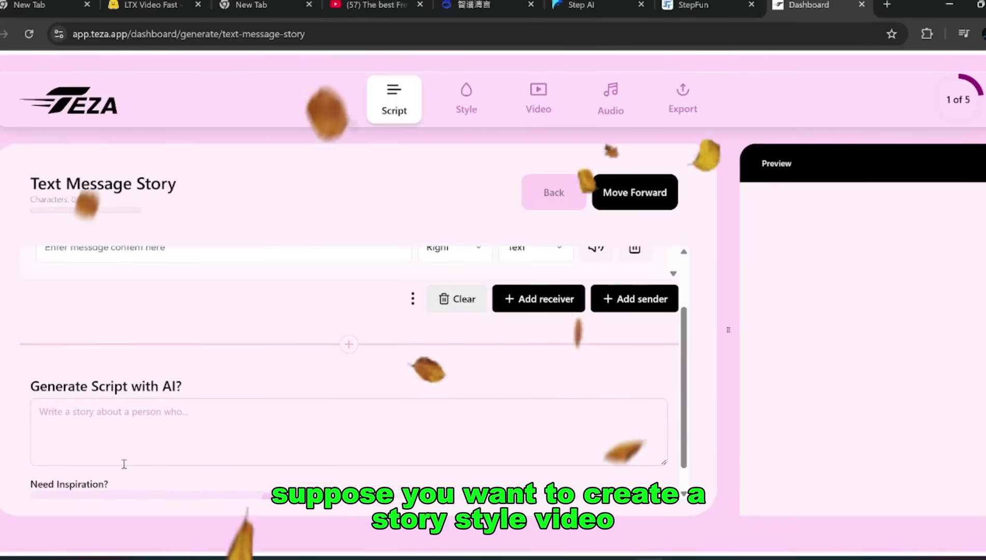
{"action": "scroll", "coordinate": [115, 315], "scroll_direction": "up", "scroll_amount": 1}
- Paste the story prompt into the AI script box and generate a conversation script
{"action": "left_click", "coordinate": [99, 293]}
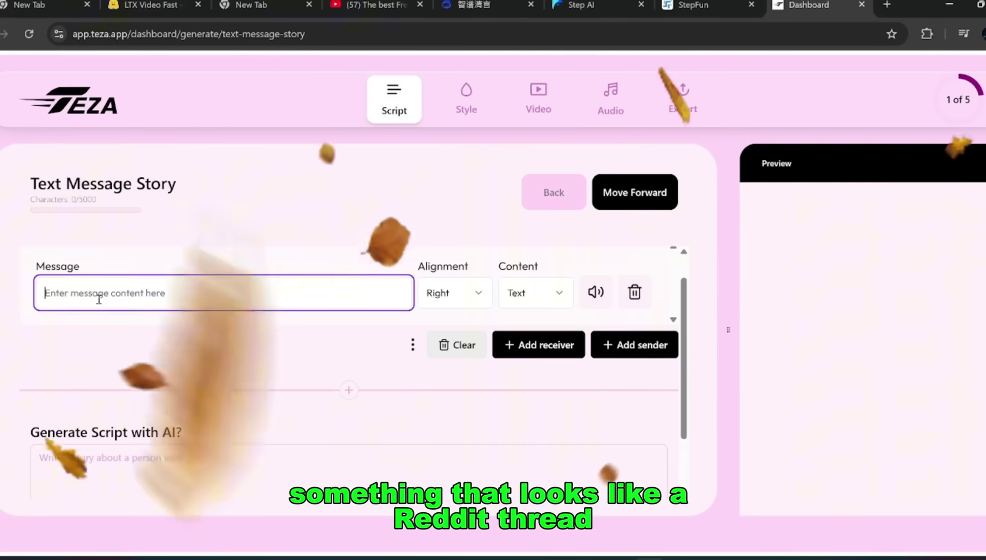
{"action": "type", "text": "Create a text message story between two friends. The first person starts with: 'Hey, can we talk?' The second replies: 'Sure, what's up?' Then build a short dramatic conversation where one person reveals a shocking or unexpected truth (example: a hidden secret, breakup, or mystery). Keep the pacing realistic — 1–2 short messages at a time. Make it suspenseful, with each new bubble pulling the viewer to keep watching until the twist at the end.\""}
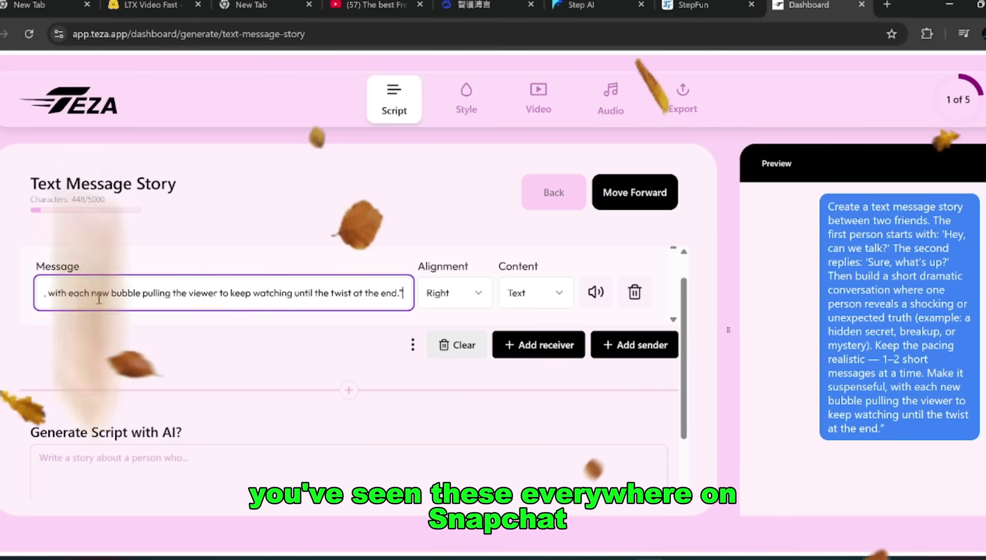
{"action": "key", "text": "ctrl+a"}
{"action": "key", "text": "BackSpace"}
{"action": "scroll", "coordinate": [99, 305], "scroll_direction": "down", "scroll_amount": 2}
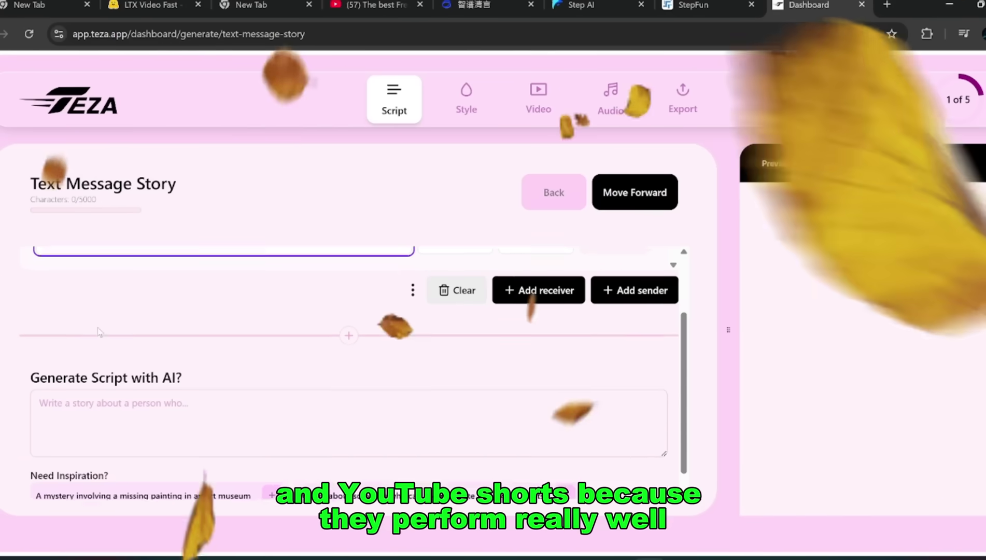
{"action": "key", "text": "ctrl+v"}
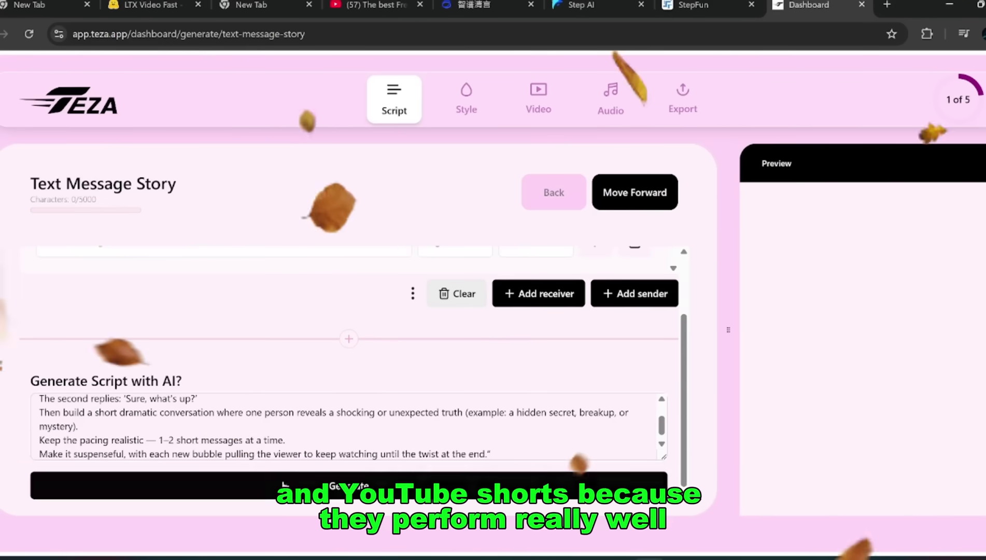
{"action": "left_click", "coordinate": [342, 492]}
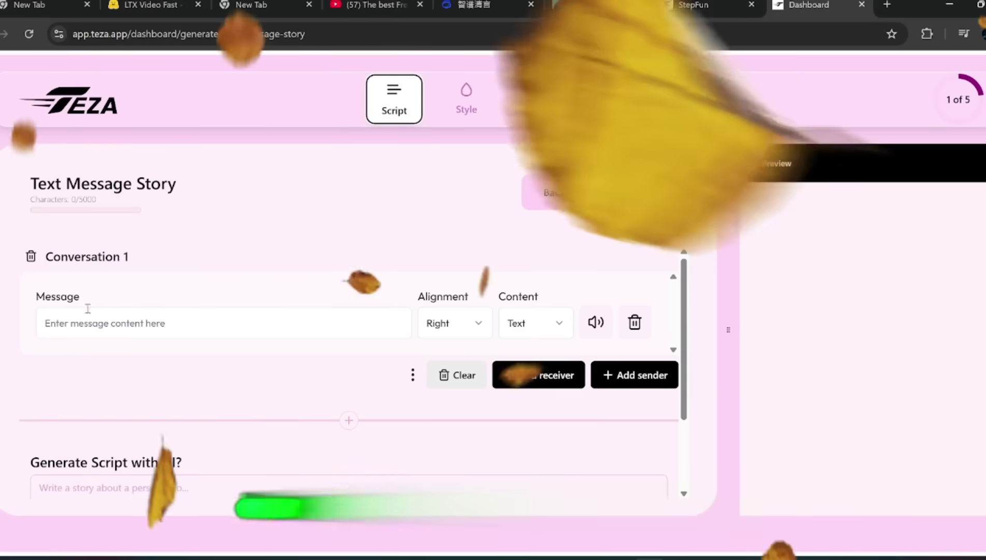
- Add a receiver message row and a sender message row to the conversation
{"action": "left_click", "coordinate": [112, 322]}
{"action": "left_click", "coordinate": [563, 381]}
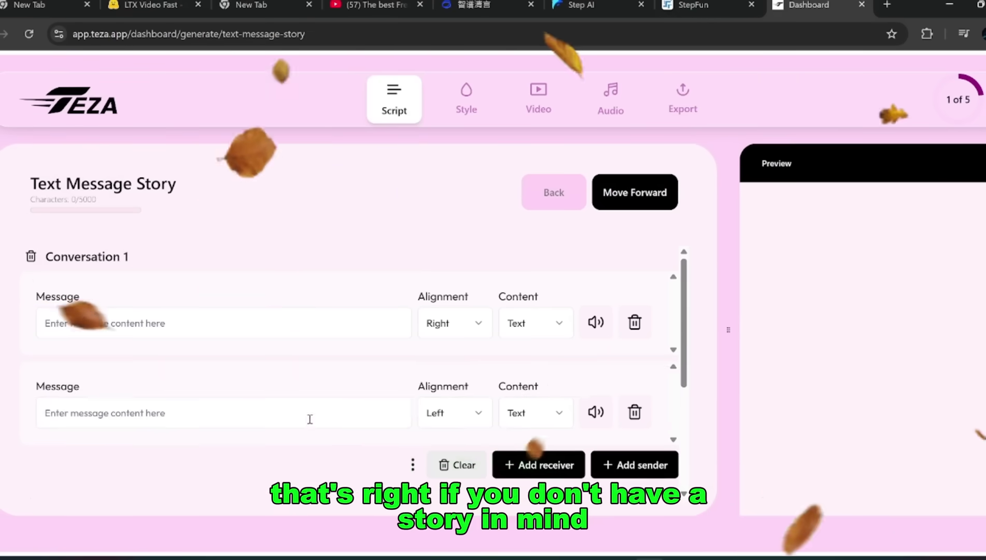
{"action": "scroll", "coordinate": [580, 402], "scroll_direction": "down", "scroll_amount": 3}
{"action": "left_click", "coordinate": [633, 326]}
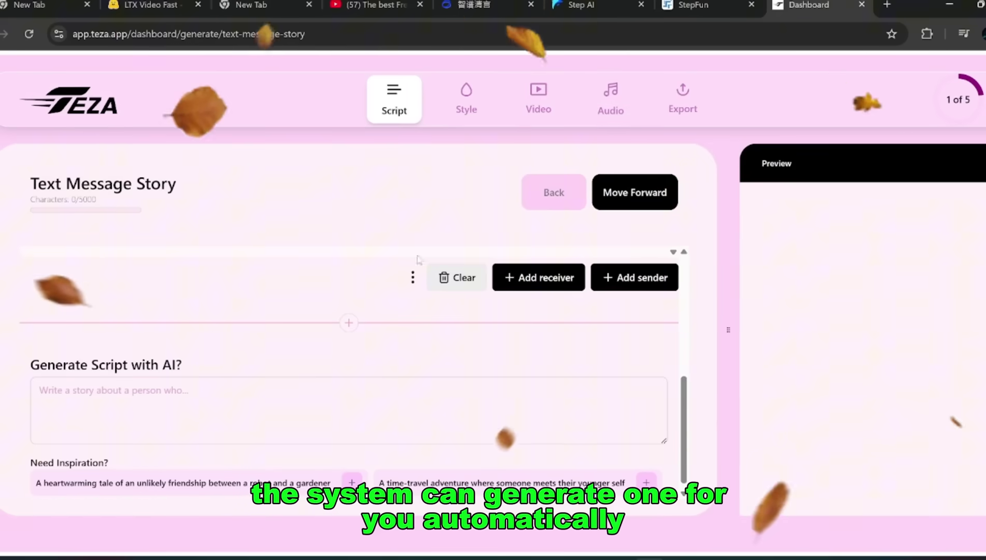
- Advance through the chat style and video steps to the voices, viewing the left-speaker voice list
{"action": "left_click", "coordinate": [465, 106]}
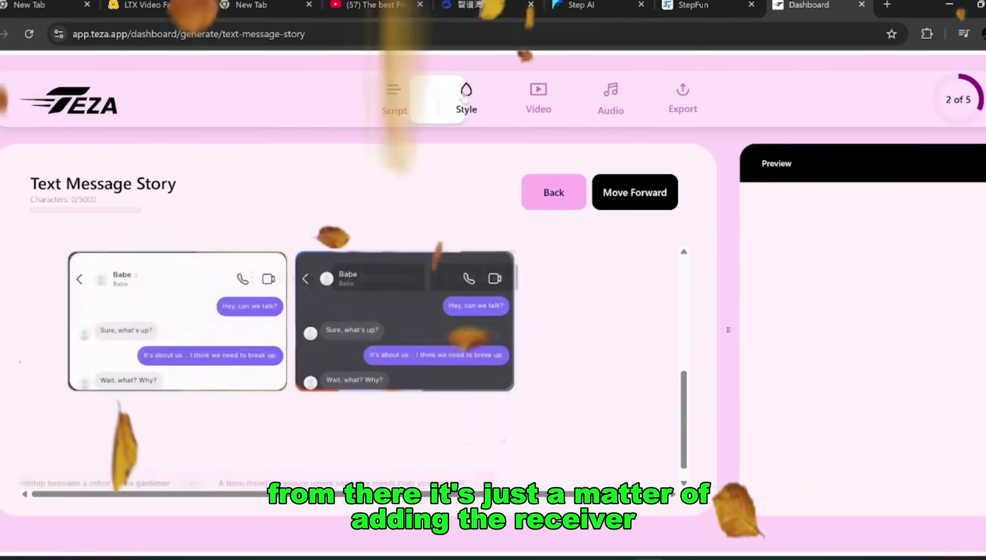
{"action": "scroll", "coordinate": [525, 423], "scroll_direction": "down", "scroll_amount": 3}
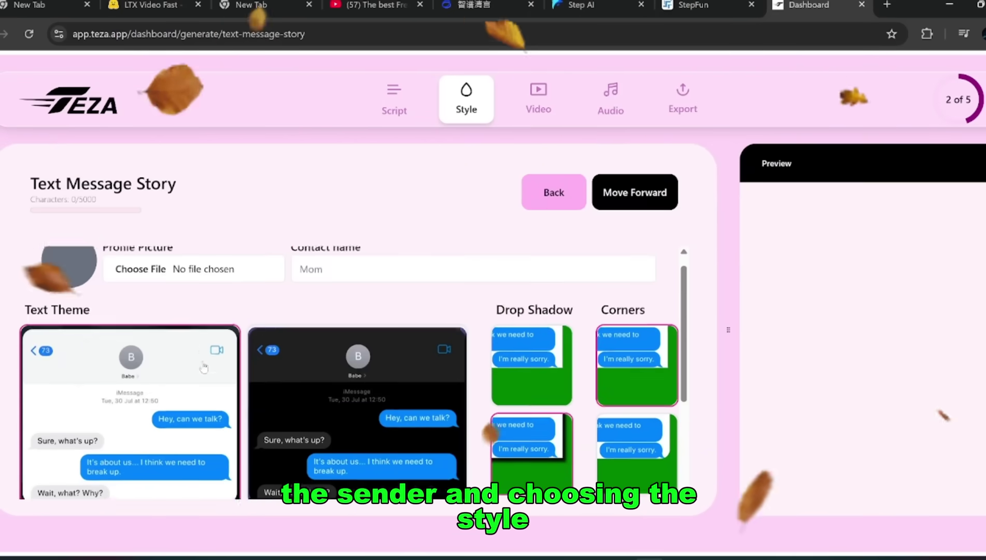
{"action": "scroll", "coordinate": [525, 423], "scroll_direction": "up", "scroll_amount": 3}
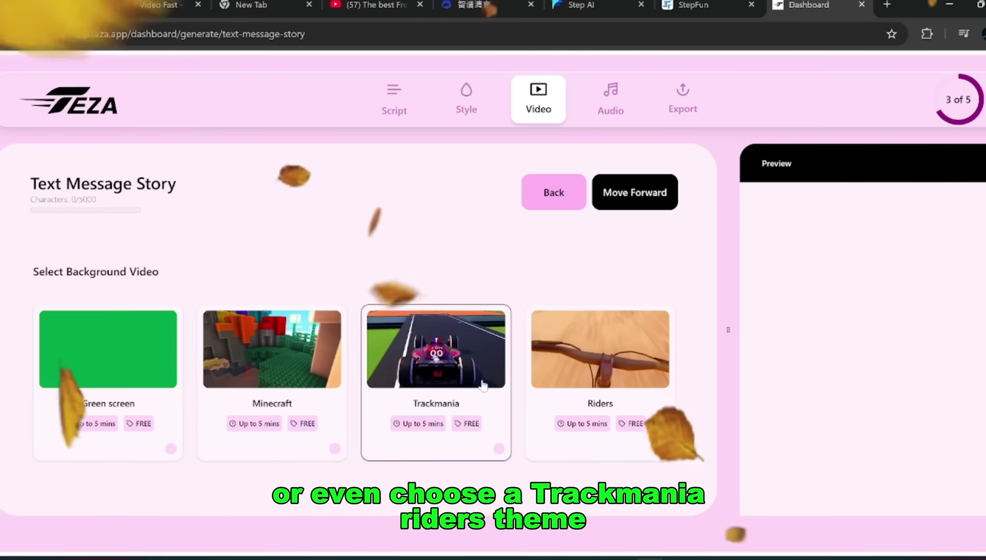
{"action": "left_click", "coordinate": [619, 107]}
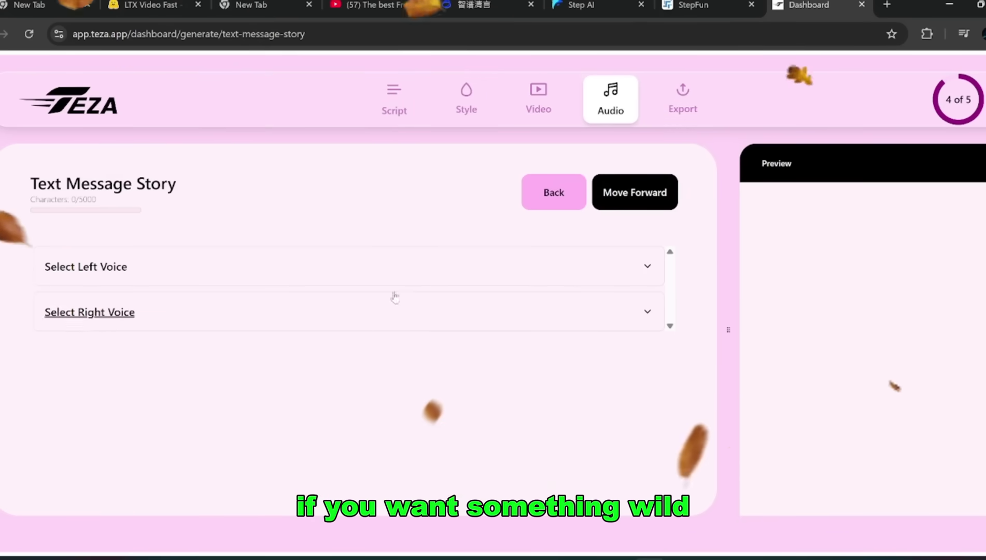
{"action": "left_click", "coordinate": [652, 264]}
{"action": "scroll", "coordinate": [612, 425], "scroll_direction": "down", "scroll_amount": 4}
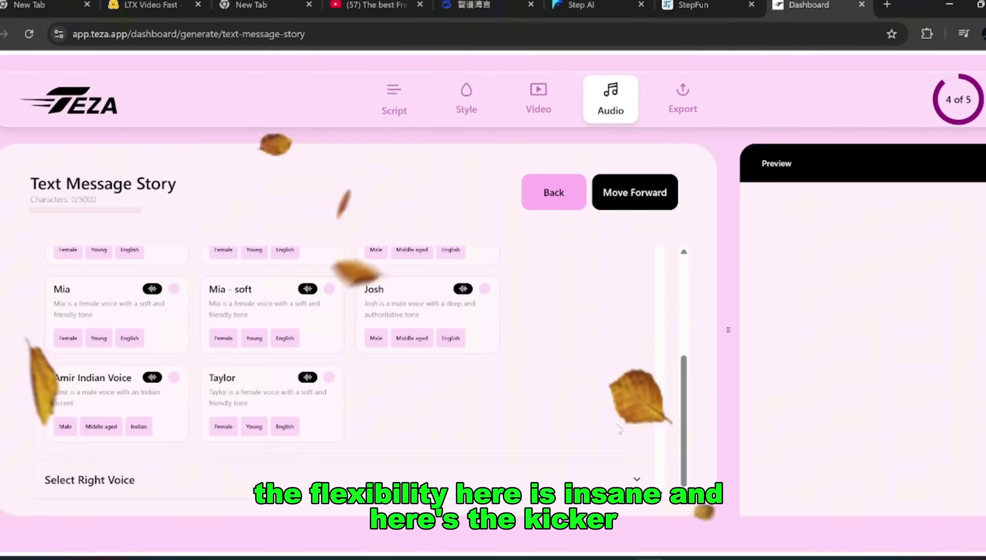
{"action": "scroll", "coordinate": [554, 405], "scroll_direction": "up", "scroll_amount": 1}
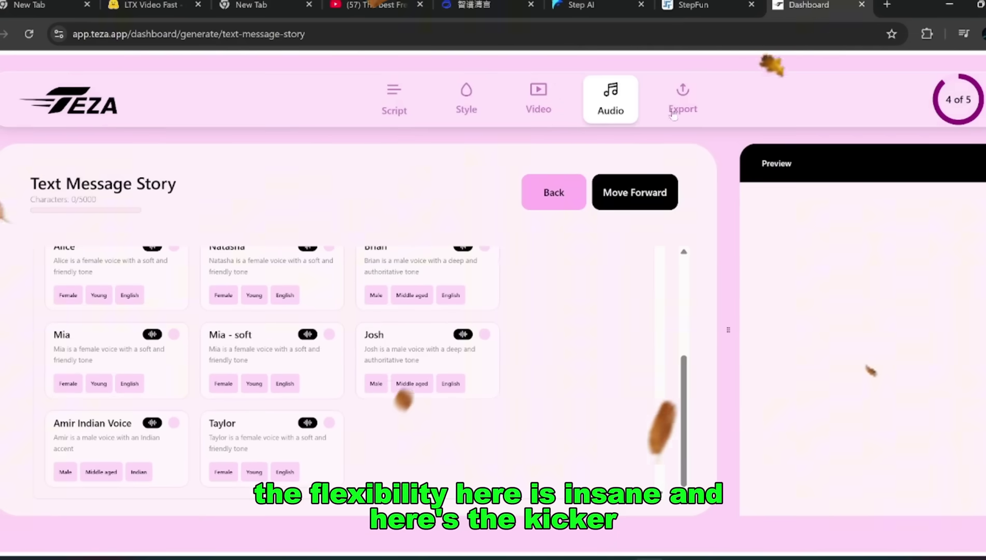
- Cancel the text story export without spending a credit and return to the Teza dashboard
{"action": "left_click", "coordinate": [690, 101]}
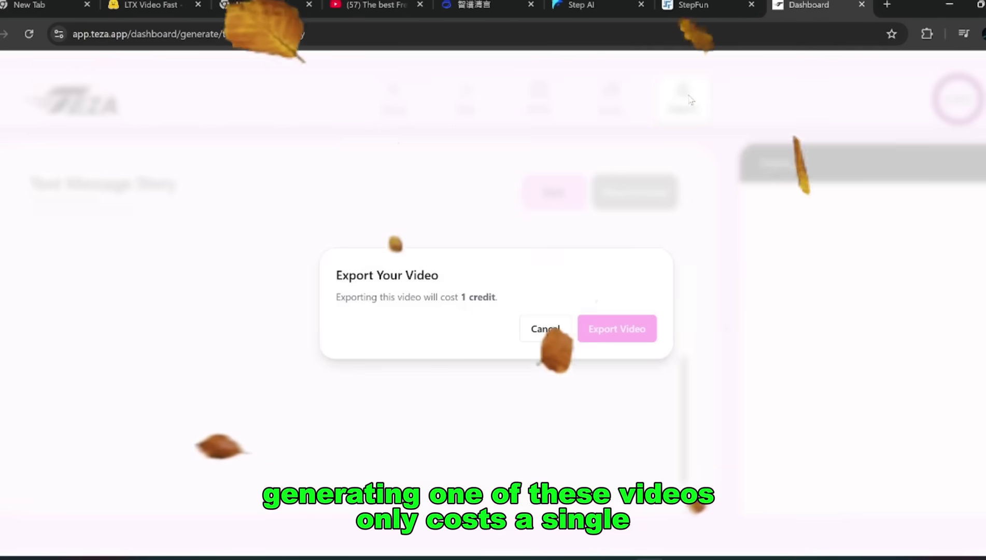
{"action": "left_click", "coordinate": [540, 332]}
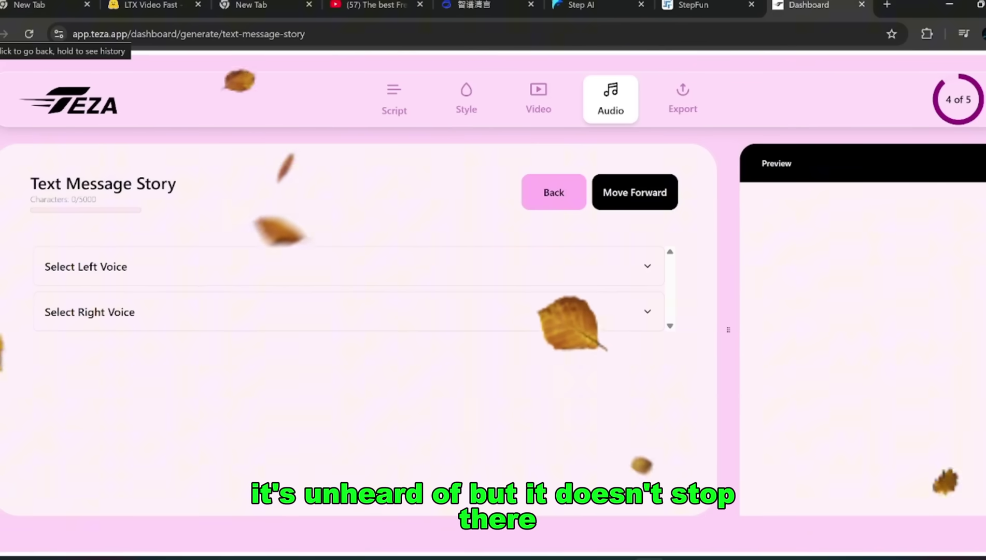
{"action": "left_click", "coordinate": [4, 34]}
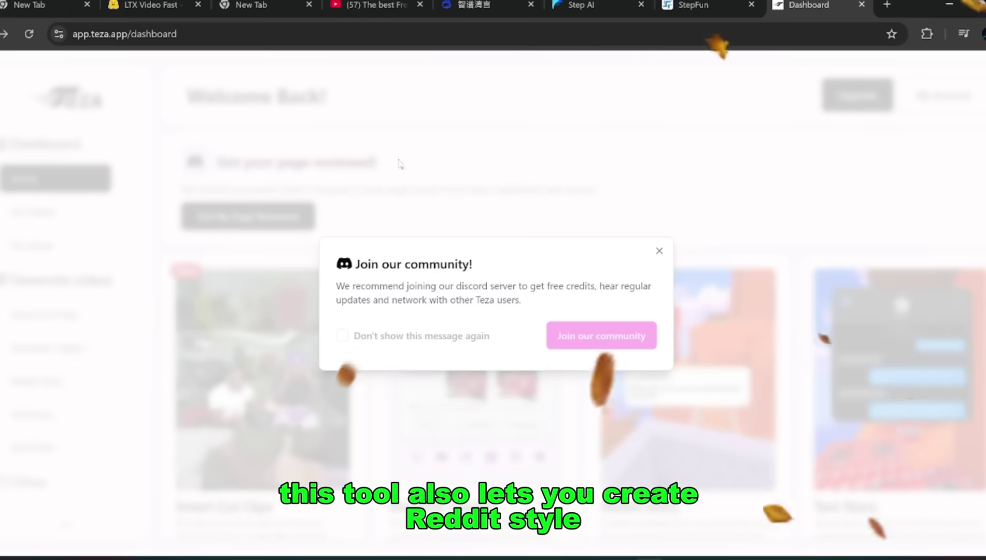
- Dismiss the community invitation and start a new Reddit Story video
{"action": "left_click", "coordinate": [659, 250]}
{"action": "scroll", "coordinate": [674, 259], "scroll_direction": "down", "scroll_amount": 5}
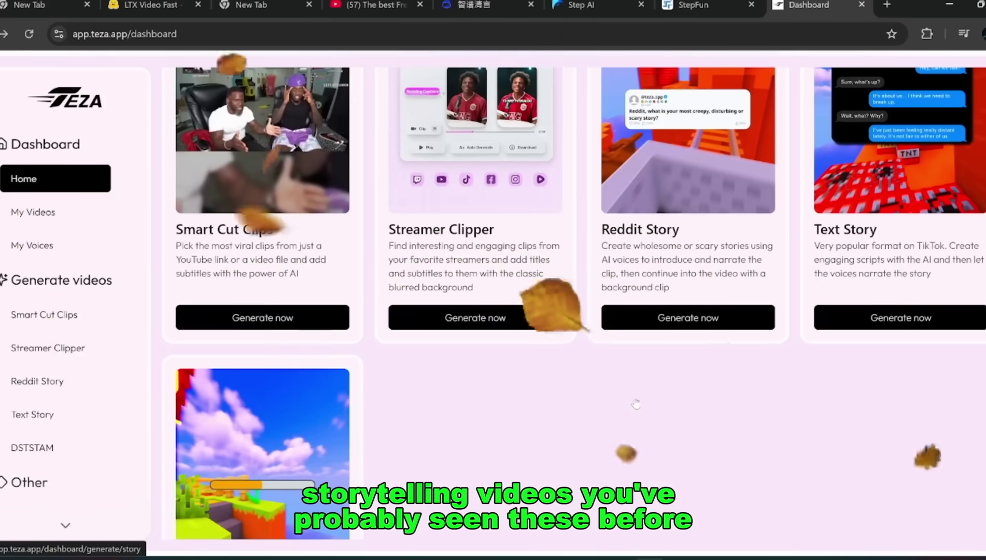
{"action": "scroll", "coordinate": [810, 372], "scroll_direction": "down", "scroll_amount": 4}
{"action": "scroll", "coordinate": [809, 372], "scroll_direction": "up", "scroll_amount": 4}
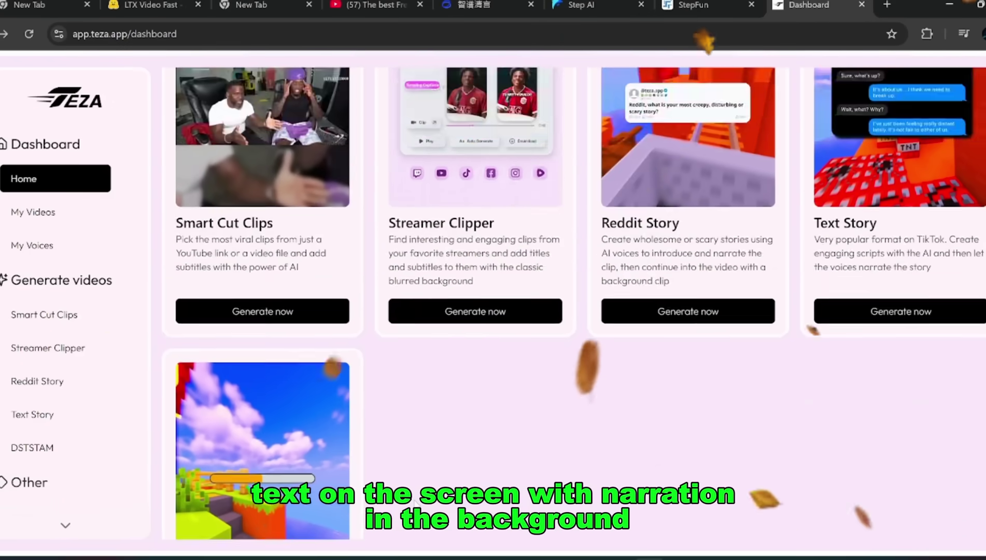
{"action": "scroll", "coordinate": [417, 502], "scroll_direction": "down", "scroll_amount": 1}
{"action": "scroll", "coordinate": [418, 502], "scroll_direction": "up", "scroll_amount": 2}
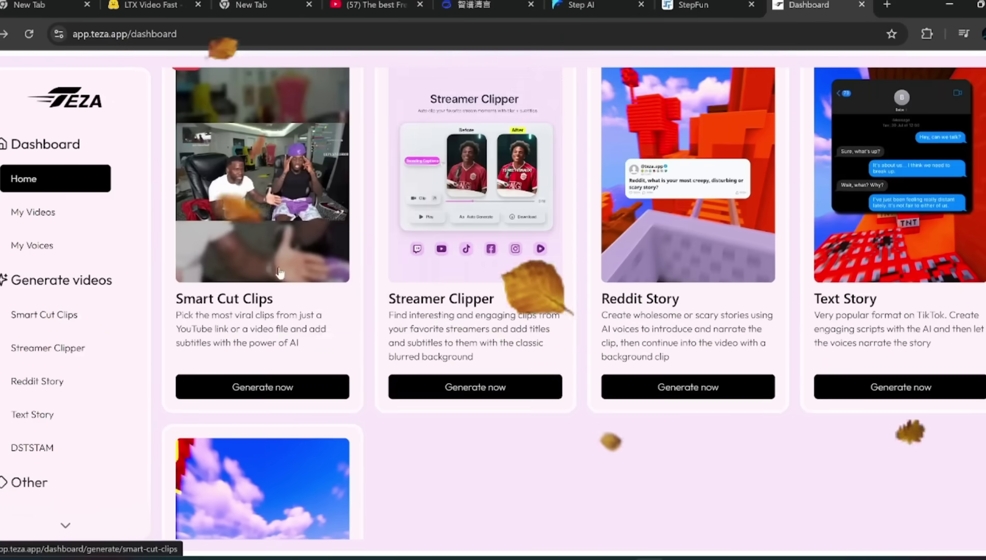
{"action": "left_click", "coordinate": [607, 388]}
- Paste the Reddit-comment script, enable the Reddit thread intro, and advance to the Style step
{"action": "left_click", "coordinate": [163, 370]}
{"action": "key", "text": "ctrl+v"}
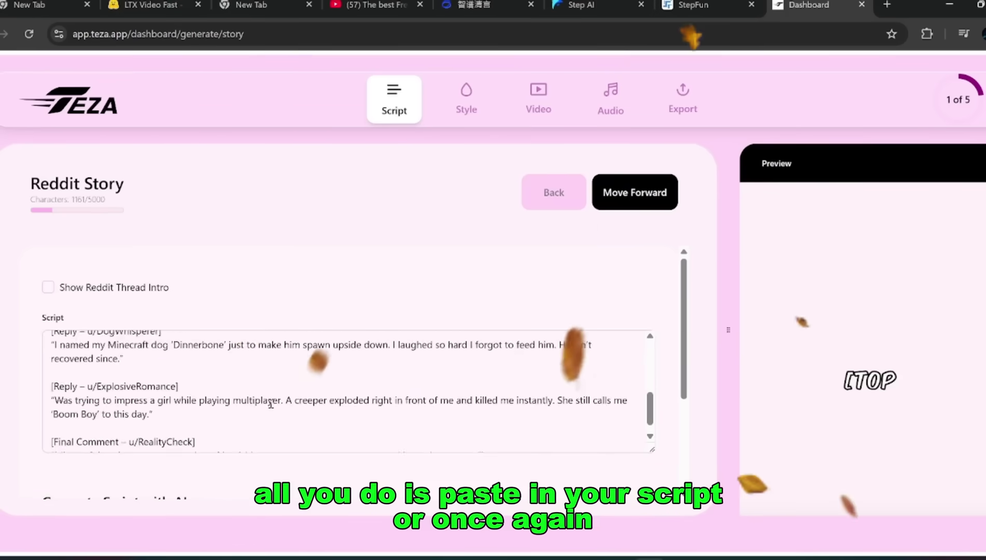
{"action": "scroll", "coordinate": [271, 403], "scroll_direction": "up", "scroll_amount": 5}
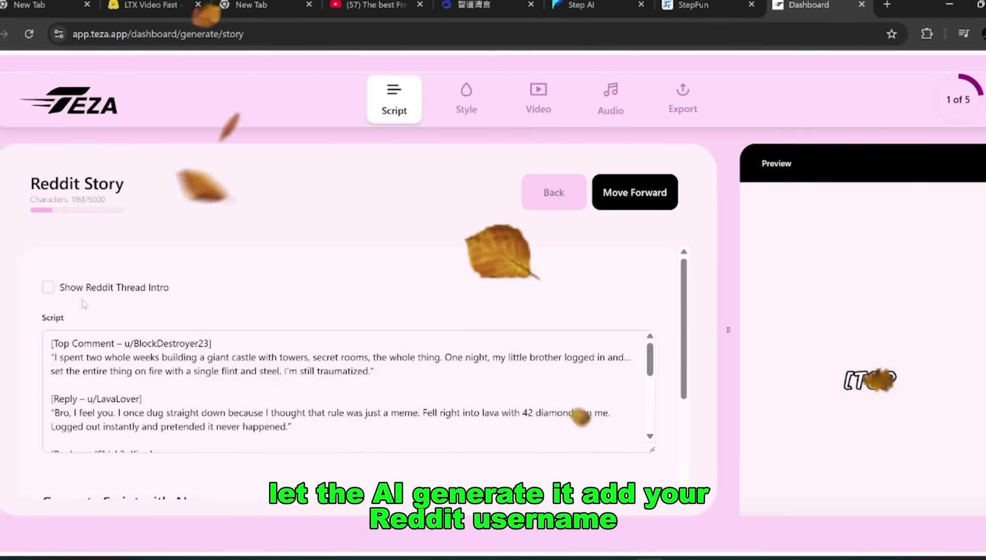
{"action": "left_click", "coordinate": [47, 287]}
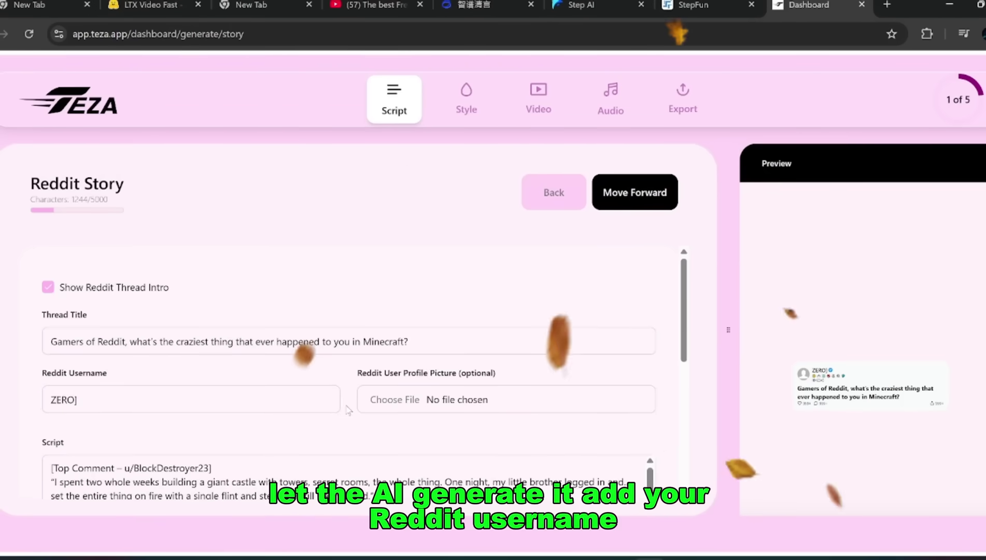
{"action": "left_click", "coordinate": [605, 192]}
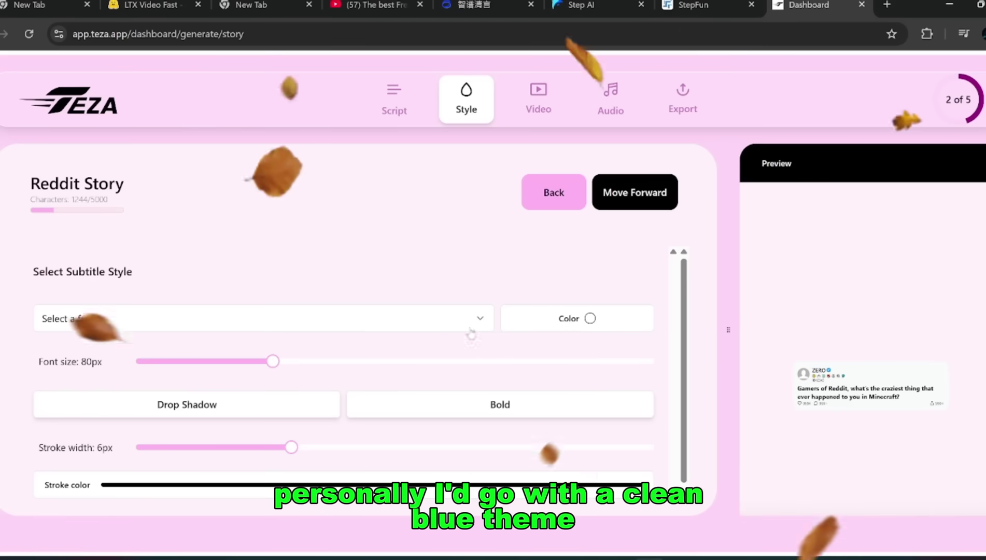
- Style the subtitles with the Roboto font, a blue-shifted colour and a drop shadow
{"action": "left_click", "coordinate": [258, 325]}
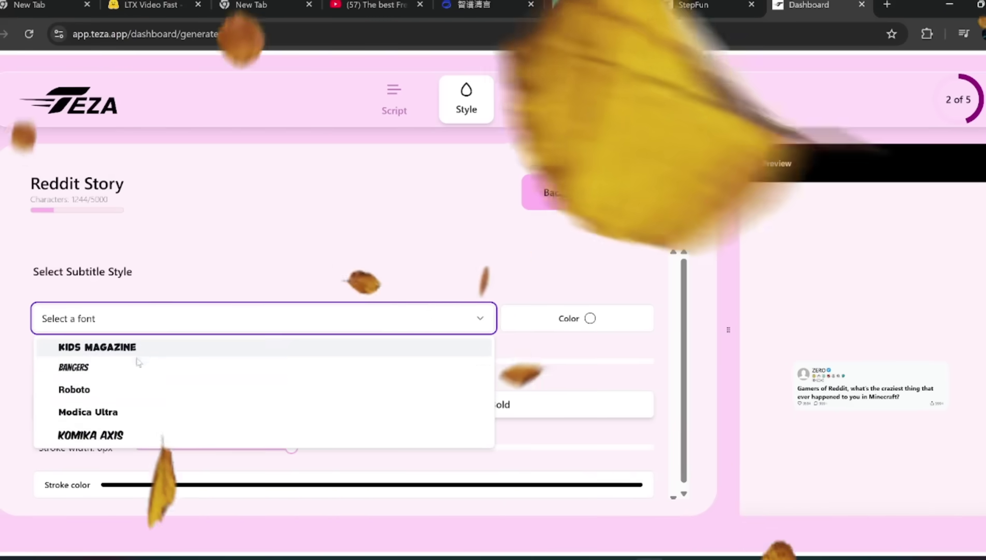
{"action": "left_click", "coordinate": [122, 389]}
{"action": "left_click", "coordinate": [570, 321]}
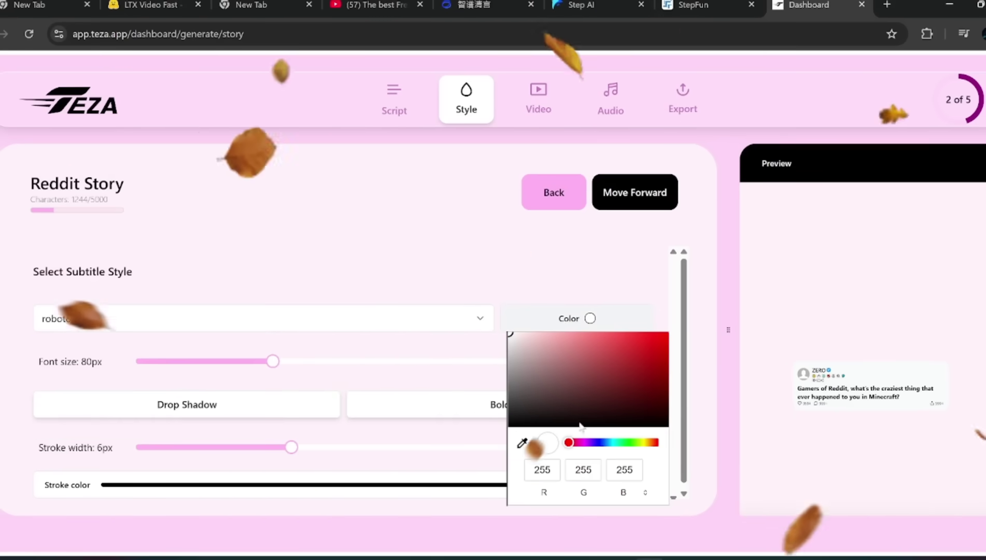
{"action": "left_click_drag", "start_coordinate": [571, 445], "coordinate": [649, 444]}
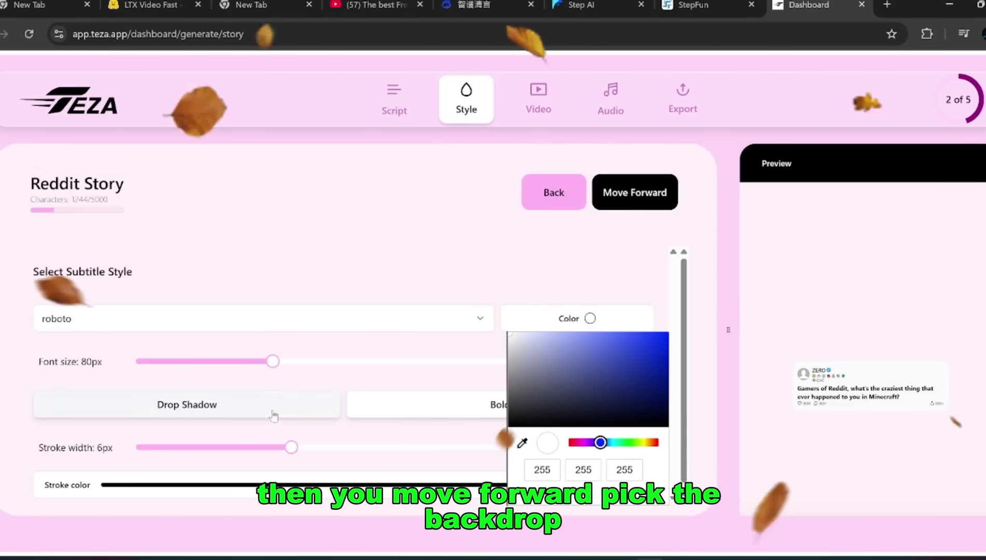
{"action": "left_click", "coordinate": [311, 409]}
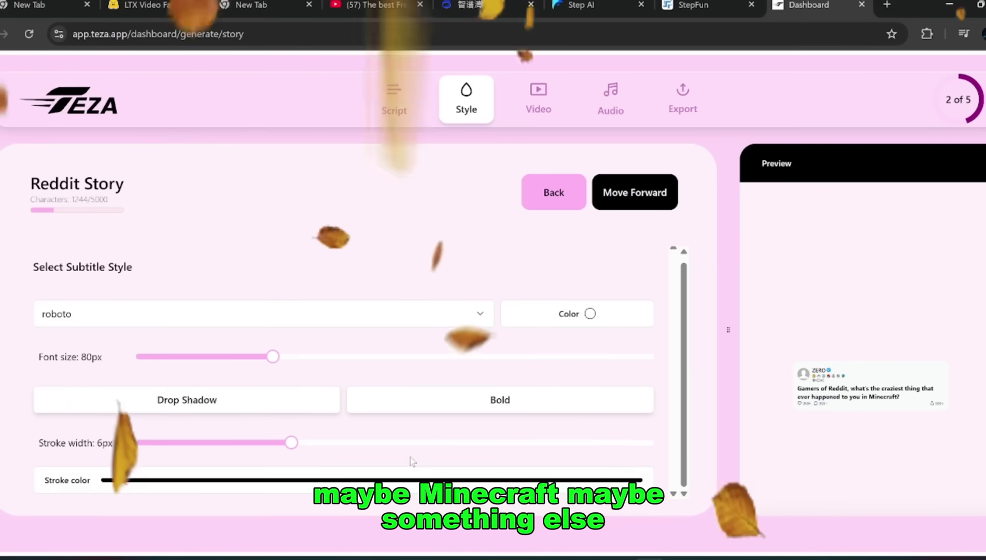
{"action": "scroll", "coordinate": [579, 307], "scroll_direction": "up", "scroll_amount": 1}
- Choose Minecraft footage as the background video and Brian as the narrator voice
{"action": "left_click", "coordinate": [617, 192]}
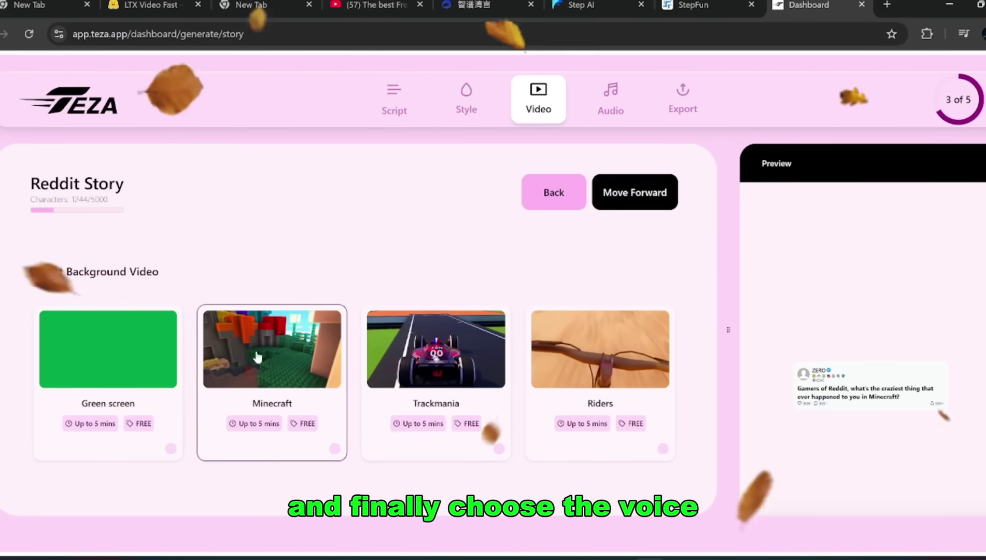
{"action": "left_click", "coordinate": [335, 448]}
{"action": "left_click", "coordinate": [639, 192]}
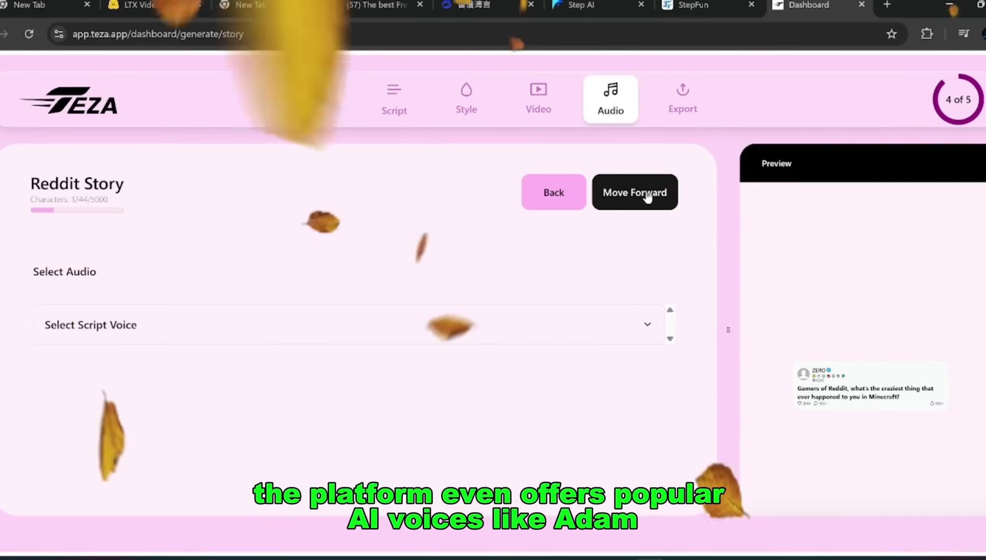
{"action": "left_click", "coordinate": [291, 324]}
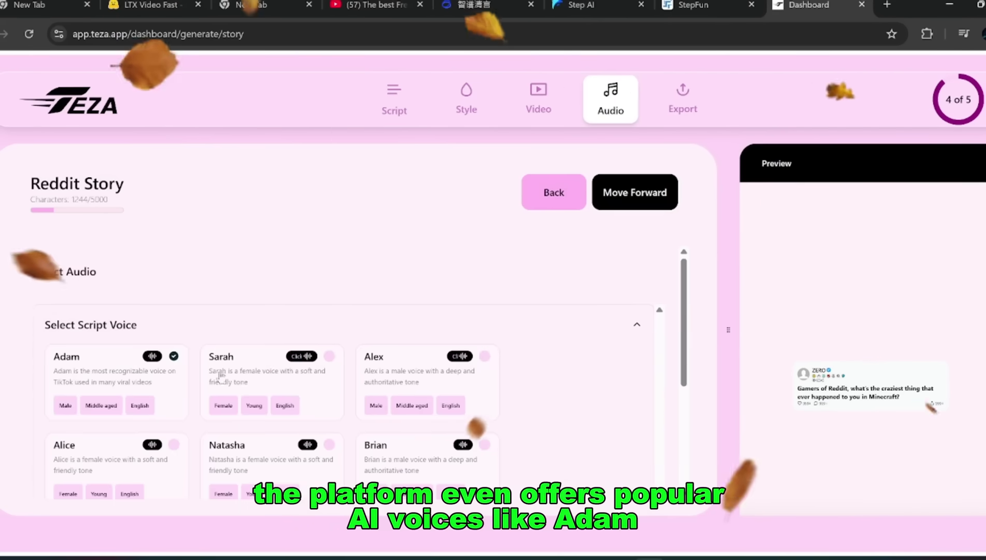
{"action": "left_click", "coordinate": [384, 457]}
{"action": "scroll", "coordinate": [384, 456], "scroll_direction": "down", "scroll_amount": 2}
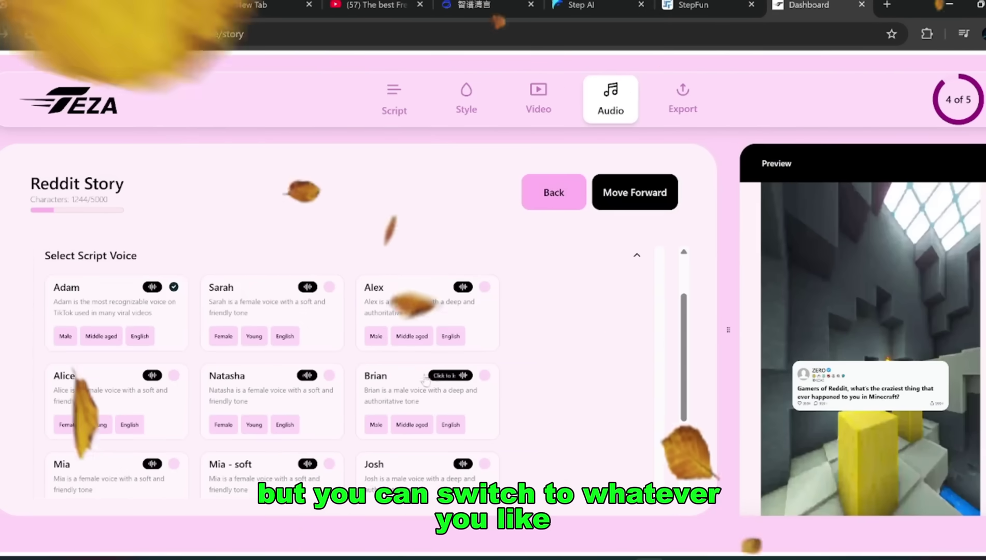
- Export the Minecraft Reddit story video for 2 credits and watch it full screen
{"action": "left_click", "coordinate": [636, 205]}
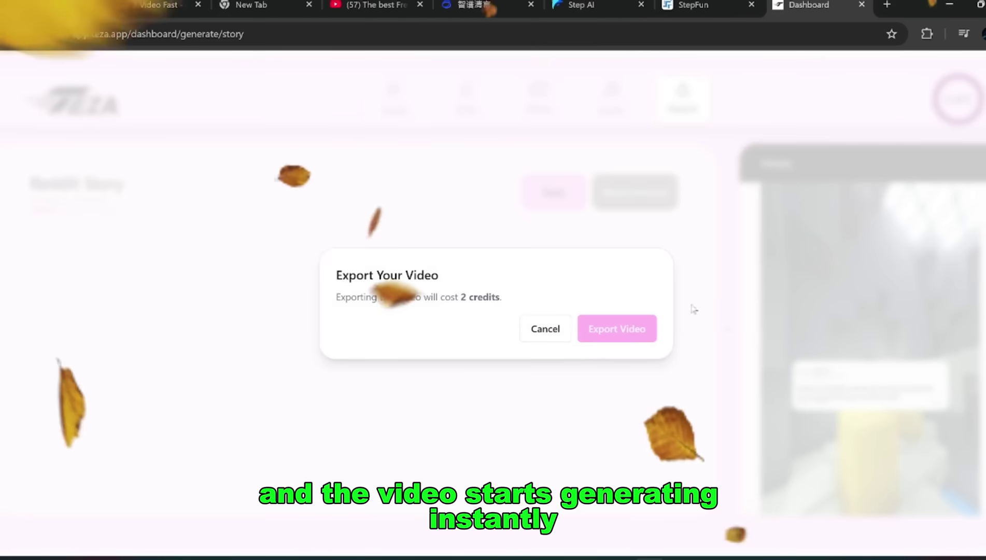
{"action": "left_click", "coordinate": [607, 328]}
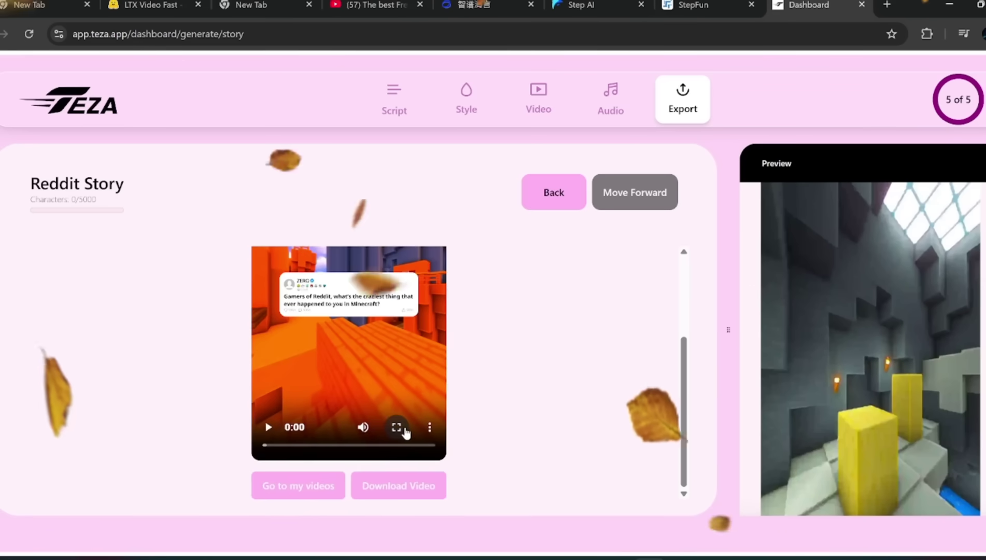
{"action": "left_click", "coordinate": [397, 428]}
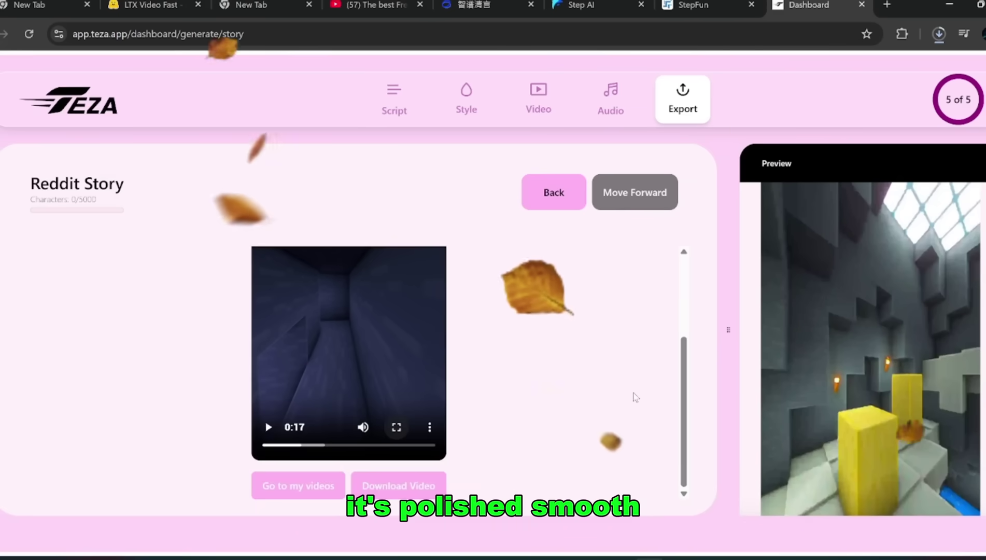
{"action": "scroll", "coordinate": [636, 397], "scroll_direction": "up", "scroll_amount": 3}
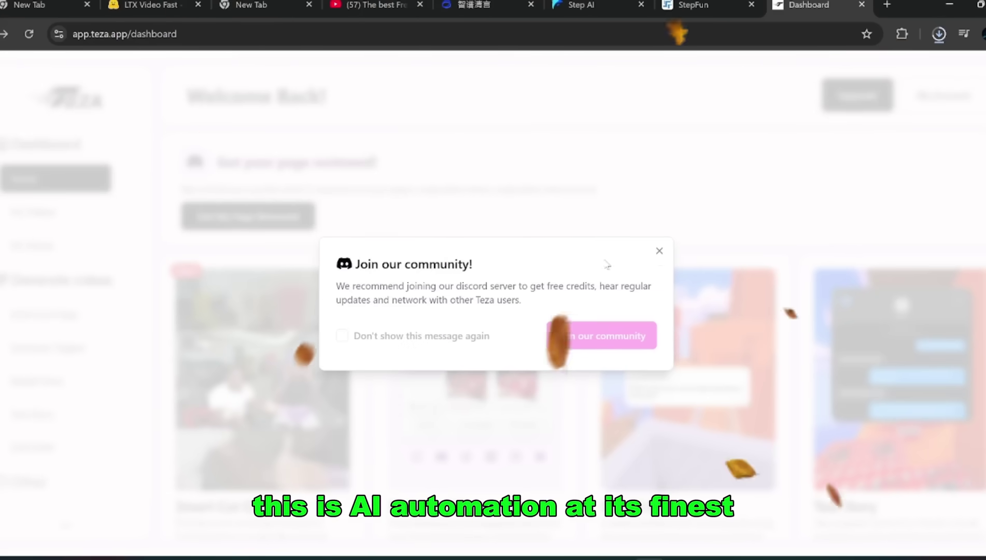
- Close the Join our community popup and browse generator cards like Smart Cut Clips and Reddit Story
{"action": "left_click", "coordinate": [659, 252]}
{"action": "scroll", "coordinate": [597, 411], "scroll_direction": "down", "scroll_amount": 5}
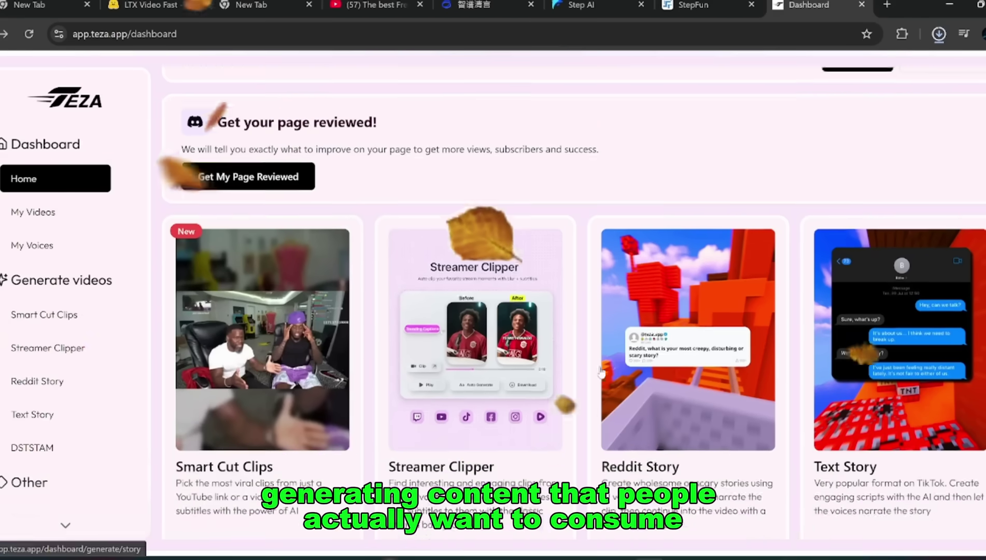
{"action": "scroll", "coordinate": [597, 412], "scroll_direction": "down", "scroll_amount": 4}
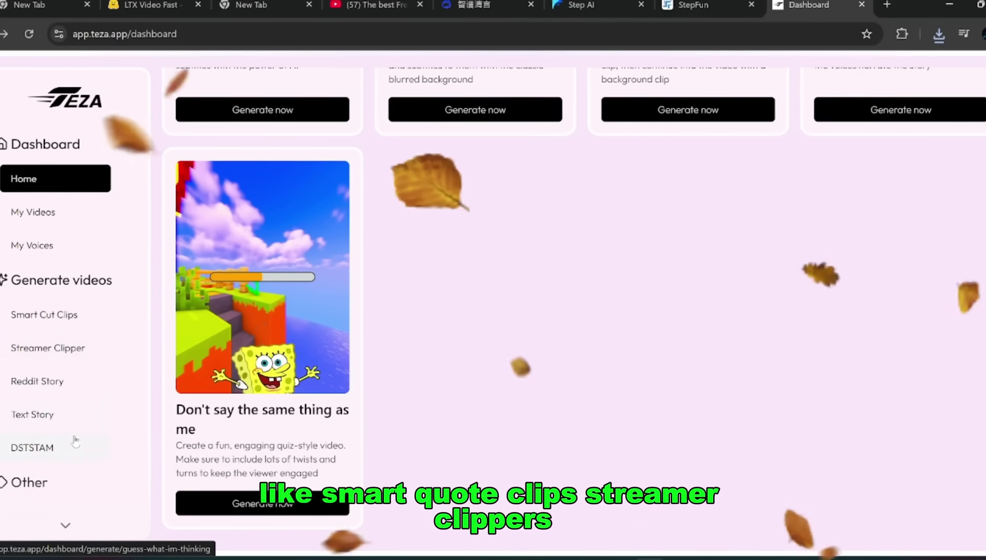
{"action": "scroll", "coordinate": [605, 445], "scroll_direction": "up", "scroll_amount": 10}
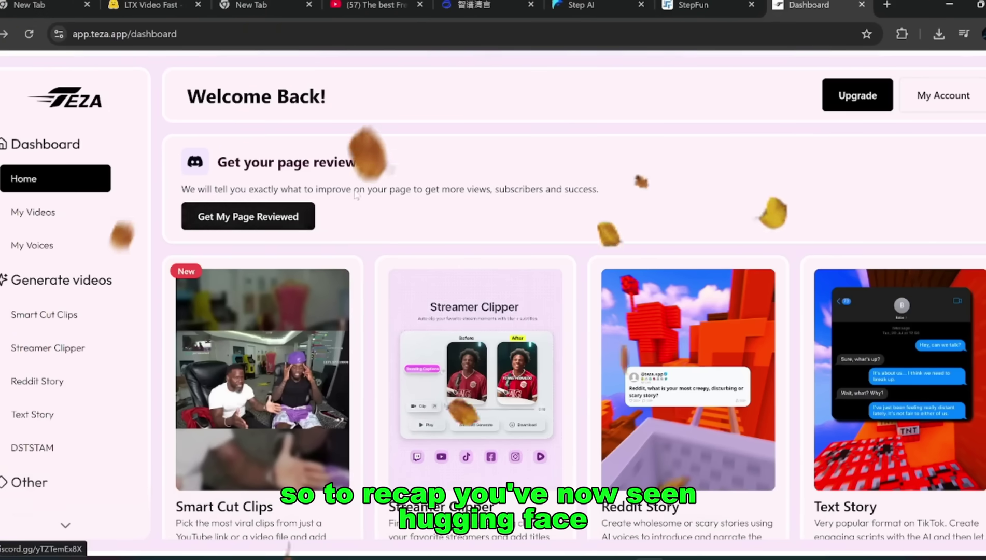
{"action": "scroll", "coordinate": [386, 176], "scroll_direction": "down", "scroll_amount": 4}
{"action": "scroll", "coordinate": [362, 339], "scroll_direction": "up", "scroll_amount": 4}
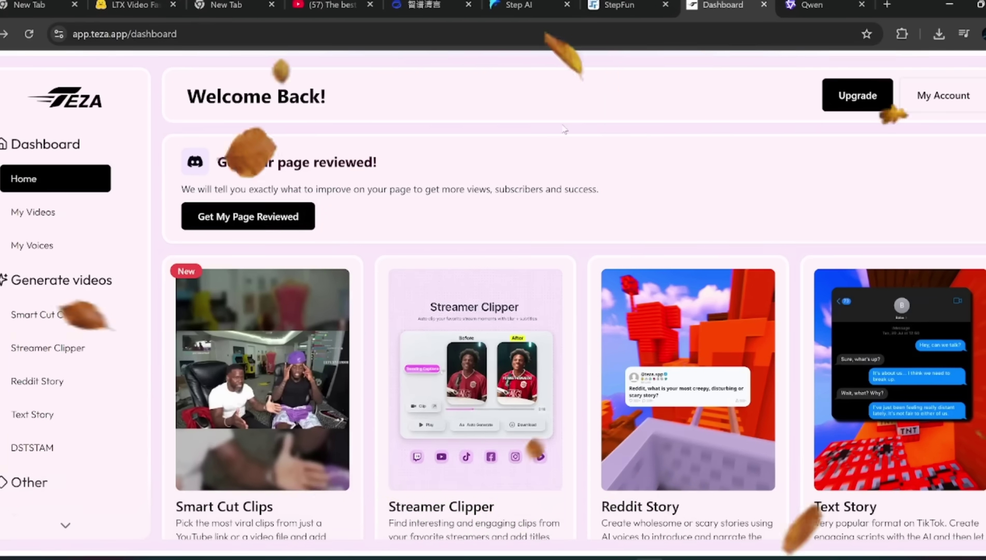
- Switch to the Qwen chat tab
{"action": "left_click", "coordinate": [815, 4]}
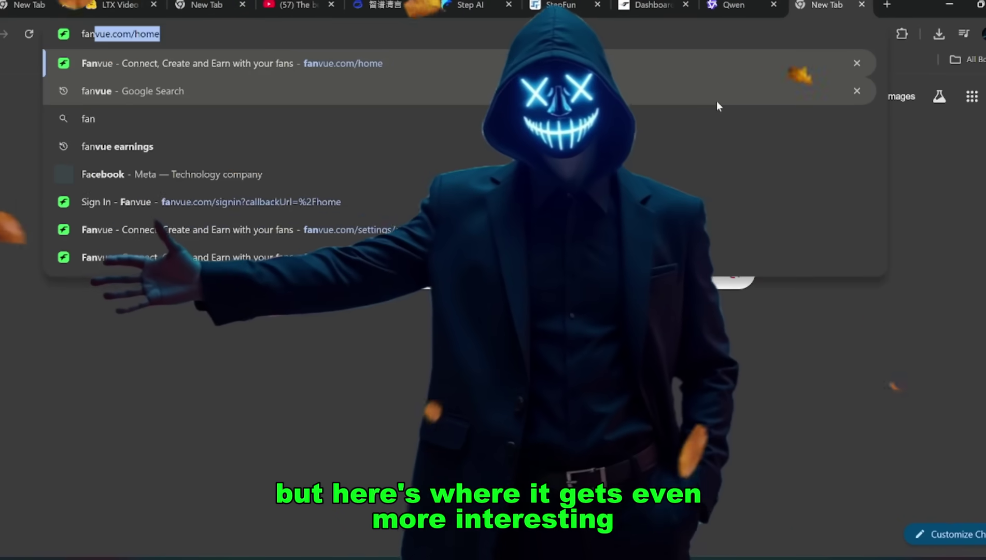
- Load fanvue.com and highlight, then deselect, the 'Trusted by the world's biggest creators' heading
{"action": "key", "text": "Return"}
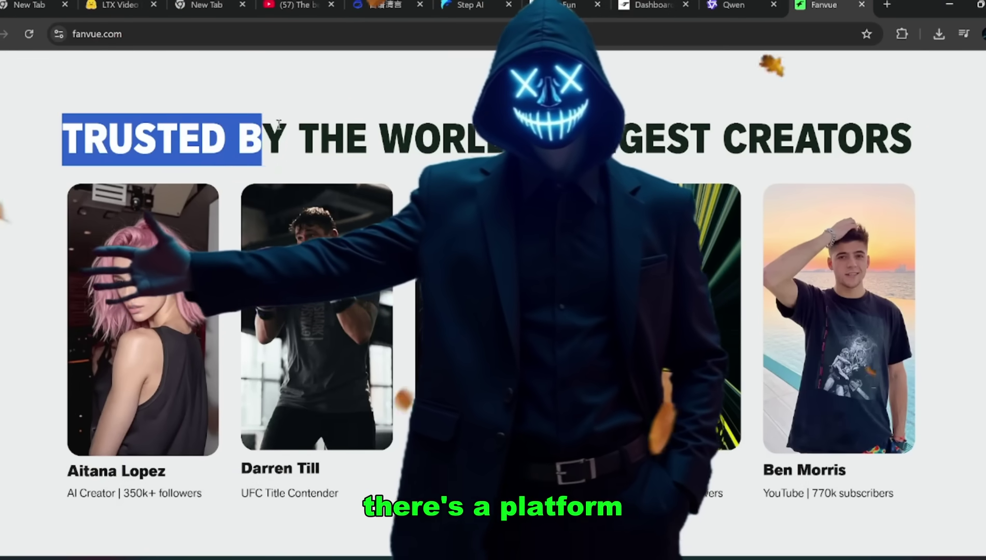
{"action": "left_click_drag", "start_coordinate": [279, 125], "coordinate": [843, 132]}
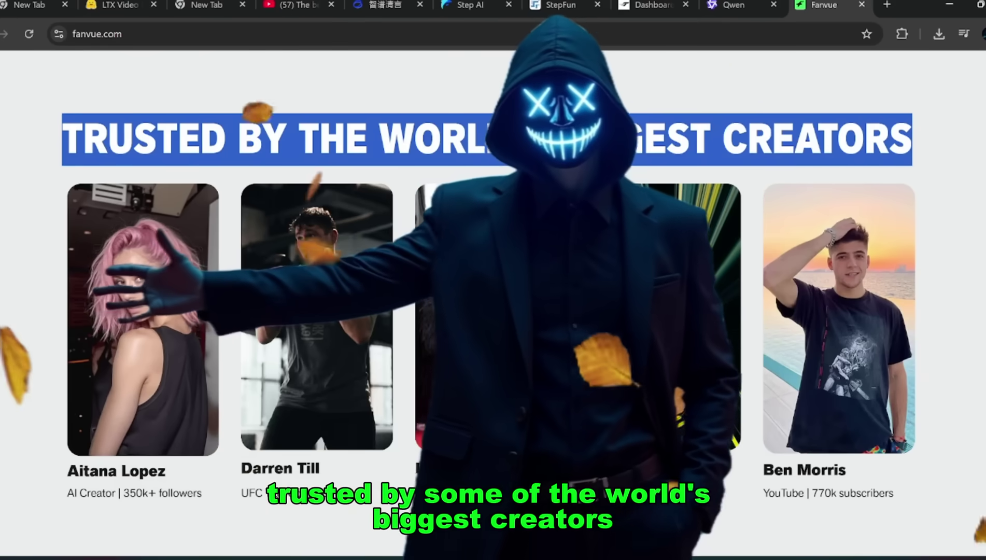
{"action": "left_click", "coordinate": [963, 263]}
{"action": "scroll", "coordinate": [963, 263], "scroll_direction": "down", "scroll_amount": 2}
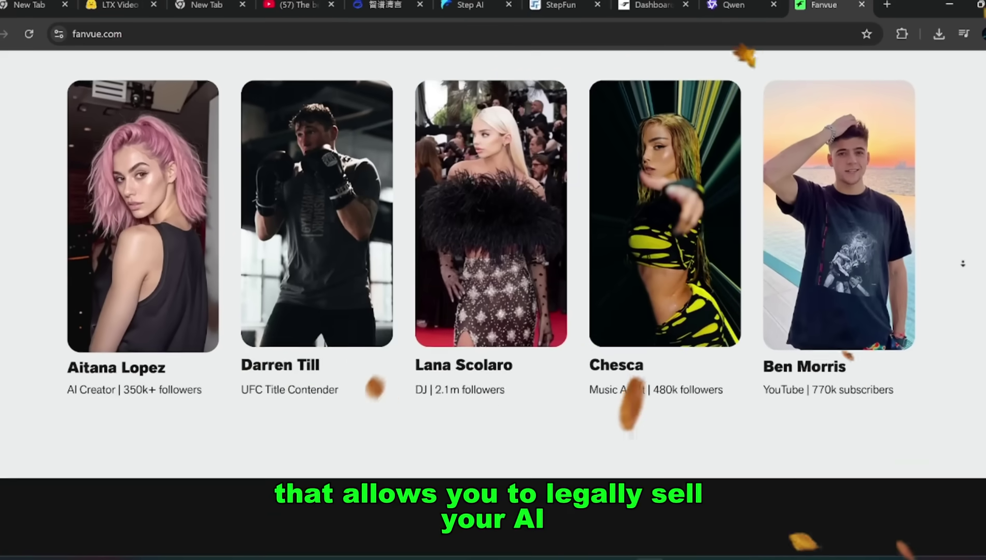
{"action": "scroll", "coordinate": [963, 263], "scroll_direction": "down", "scroll_amount": 8}
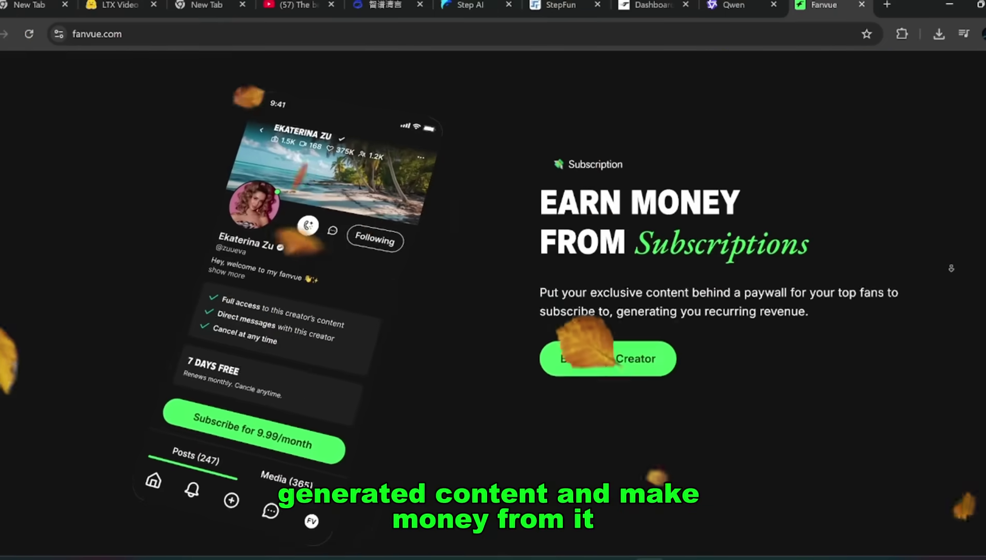
{"action": "scroll", "coordinate": [952, 269], "scroll_direction": "down", "scroll_amount": 10}
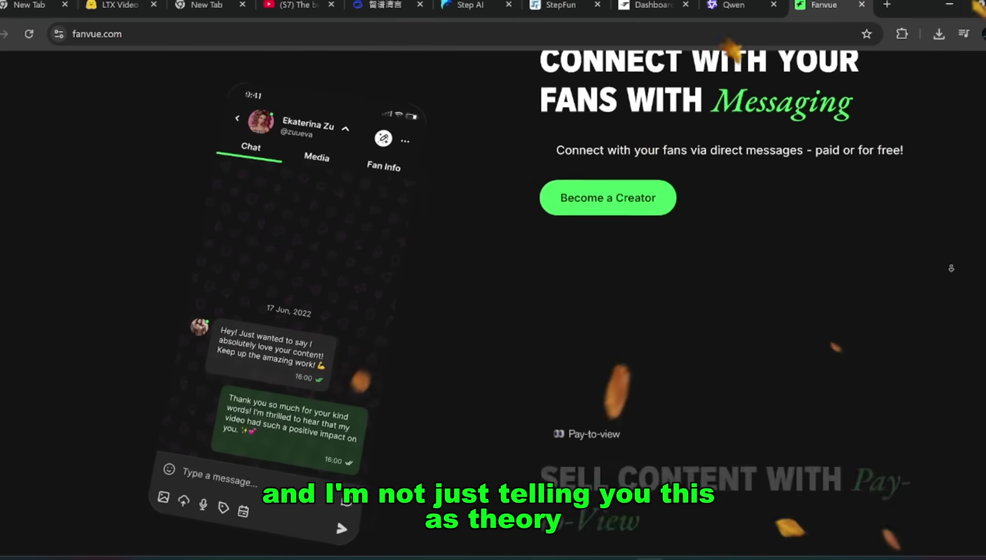
{"action": "scroll", "coordinate": [952, 268], "scroll_direction": "down", "scroll_amount": 10}
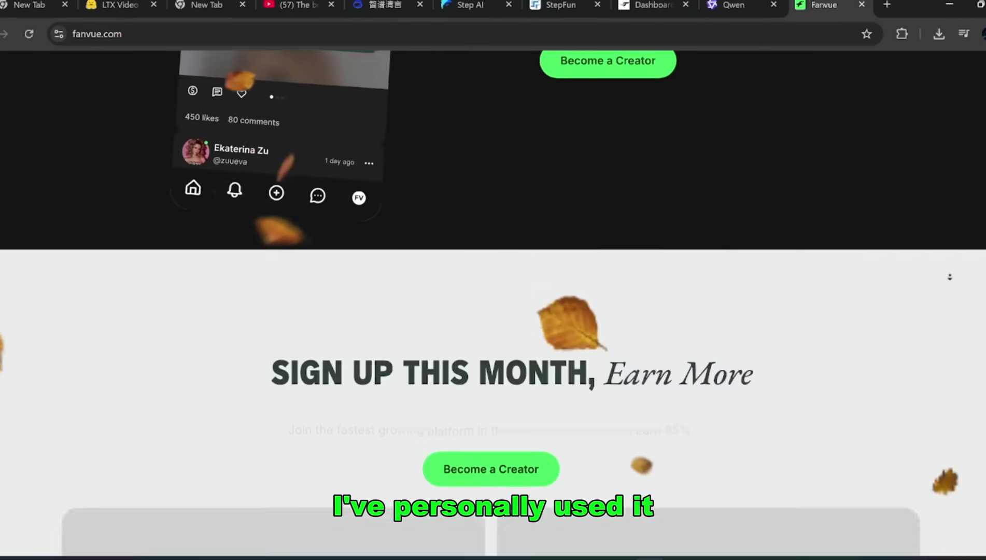
{"action": "scroll", "coordinate": [939, 311], "scroll_direction": "down", "scroll_amount": 10}
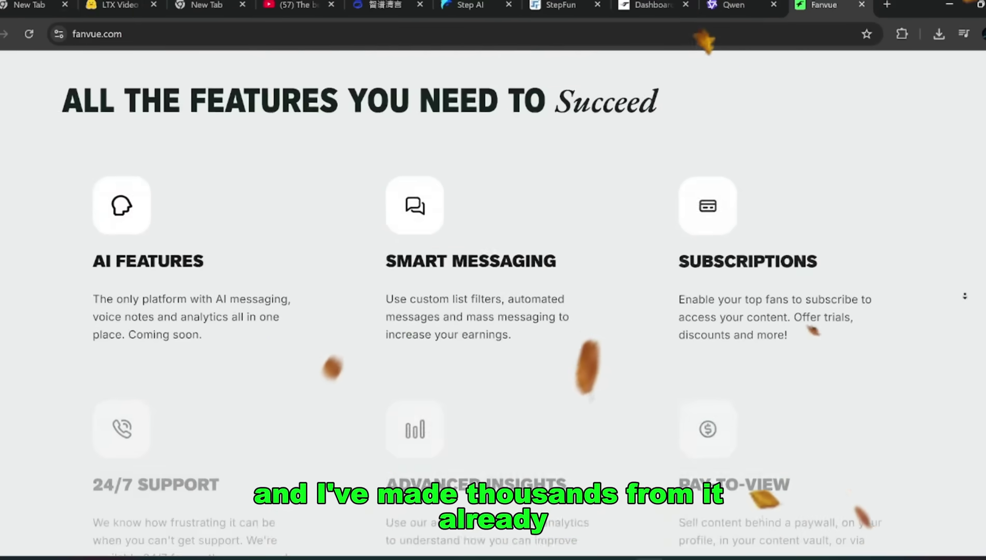
{"action": "scroll", "coordinate": [968, 296], "scroll_direction": "down", "scroll_amount": 10}
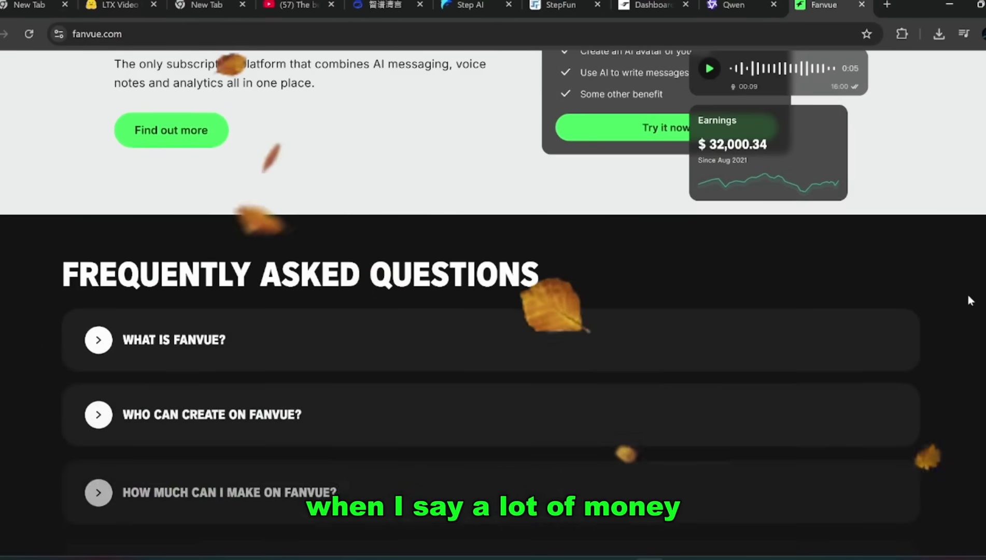
{"action": "scroll", "coordinate": [968, 300], "scroll_direction": "up", "scroll_amount": 3}
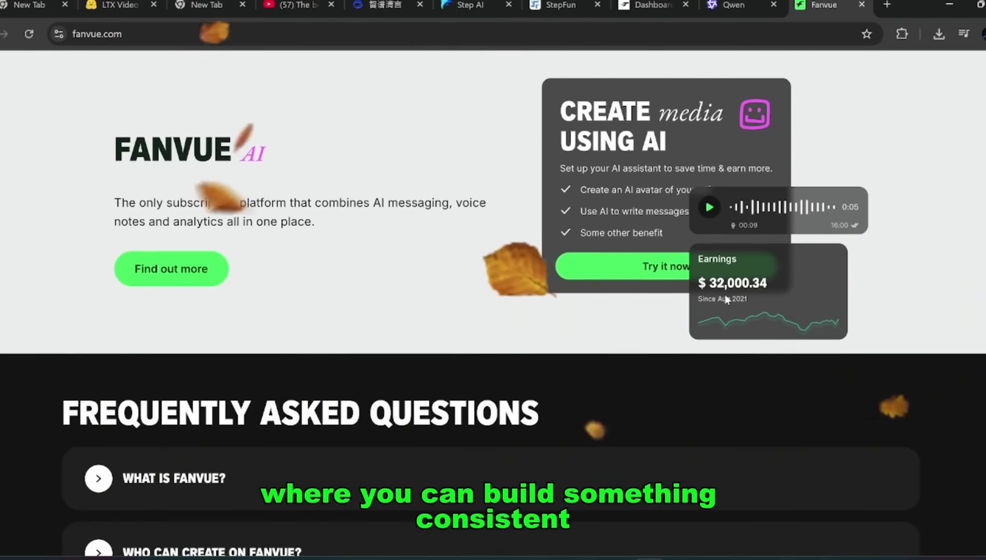
{"action": "scroll", "coordinate": [726, 299], "scroll_direction": "up", "scroll_amount": 3}
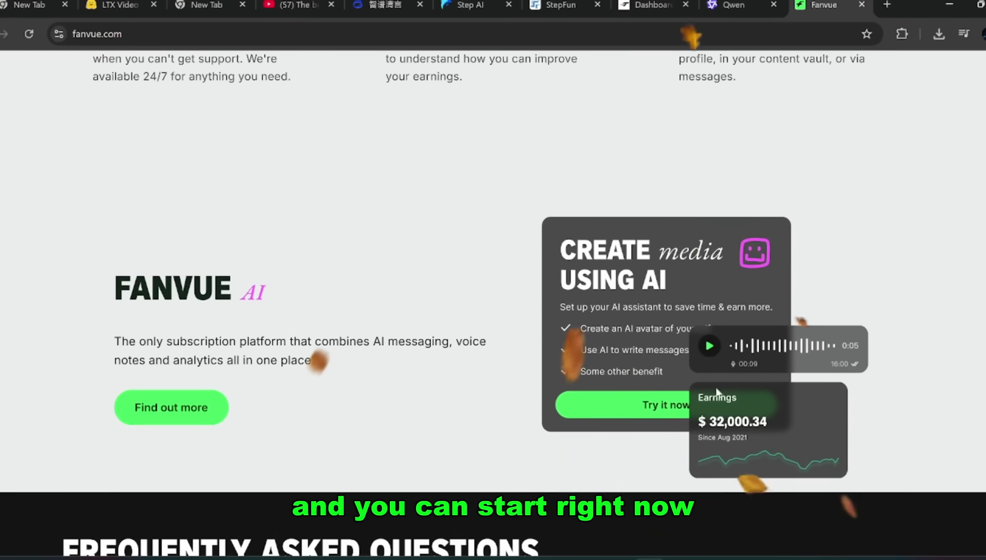
{"action": "scroll", "coordinate": [704, 436], "scroll_direction": "up", "scroll_amount": 3}
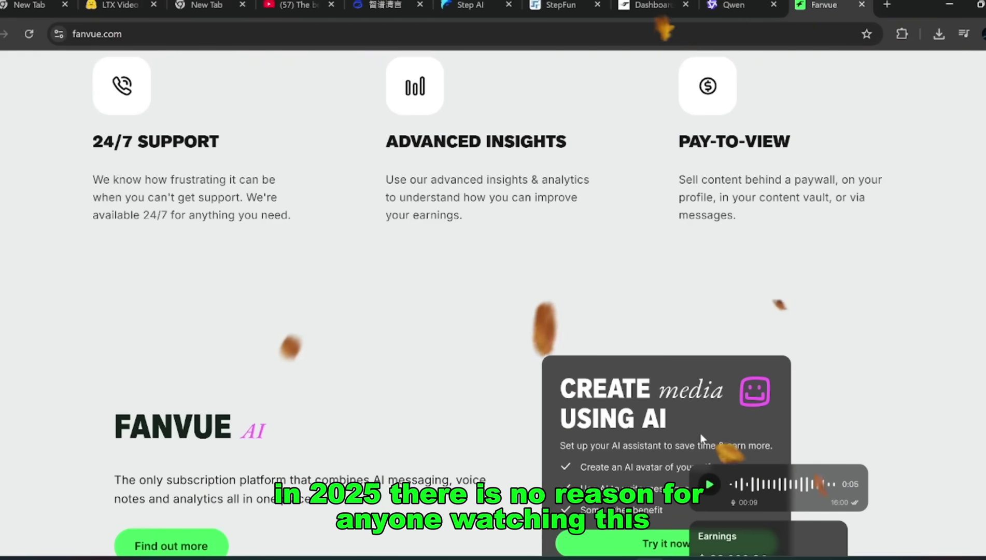
{"action": "scroll", "coordinate": [702, 436], "scroll_direction": "up", "scroll_amount": 5}
{"action": "scroll", "coordinate": [833, 395], "scroll_direction": "up", "scroll_amount": 2}
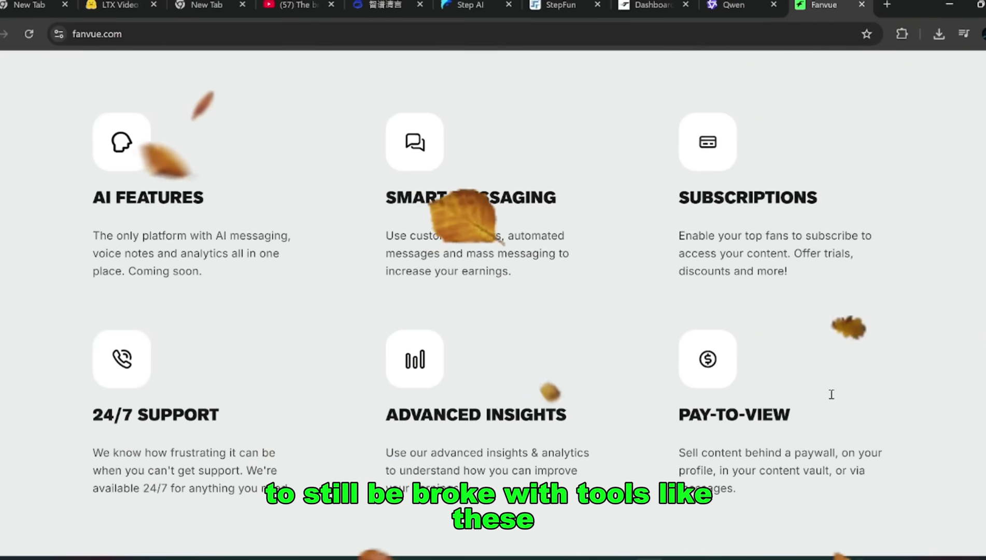
{"action": "scroll", "coordinate": [832, 402], "scroll_direction": "down", "scroll_amount": 12}
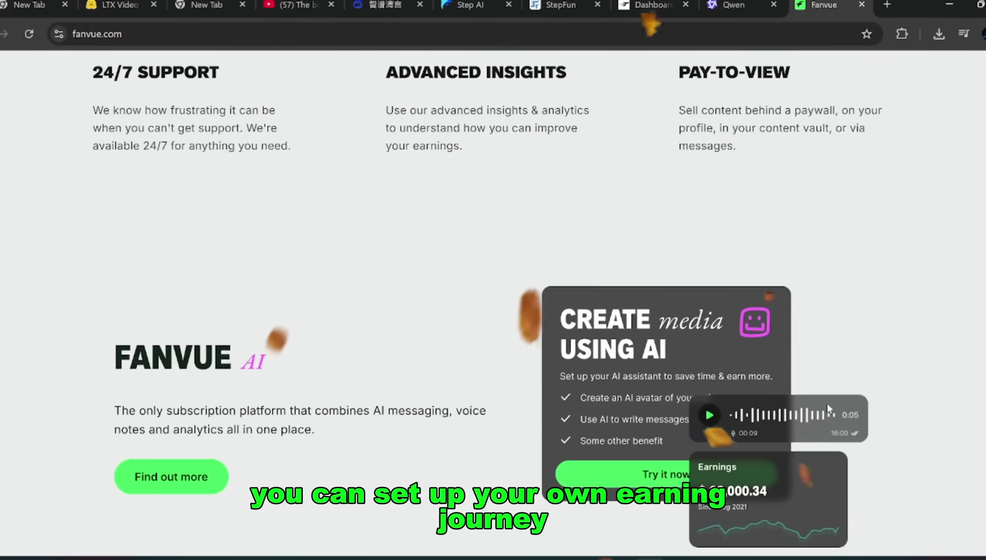
{"action": "scroll", "coordinate": [830, 416], "scroll_direction": "up", "scroll_amount": 6}
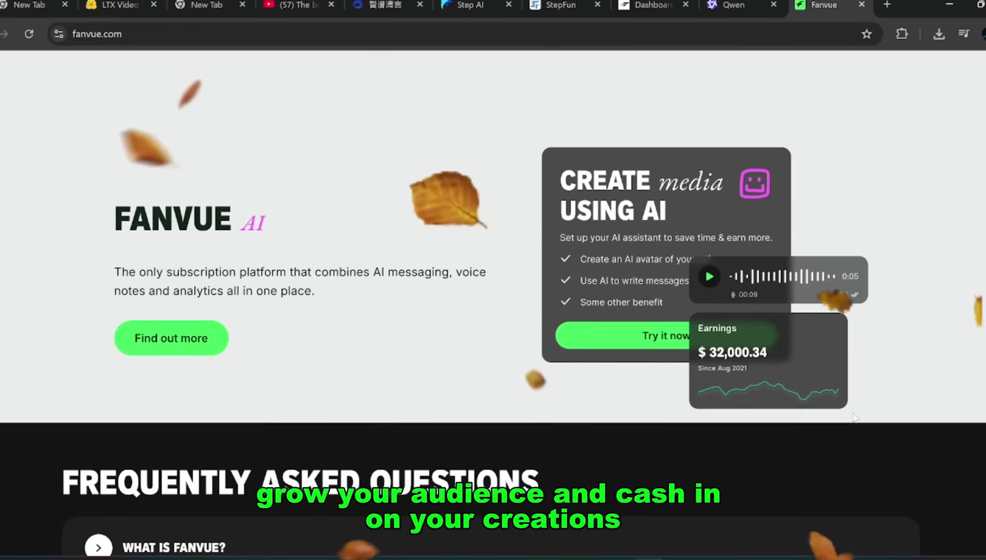
{"action": "scroll", "coordinate": [943, 414], "scroll_direction": "up", "scroll_amount": 8}
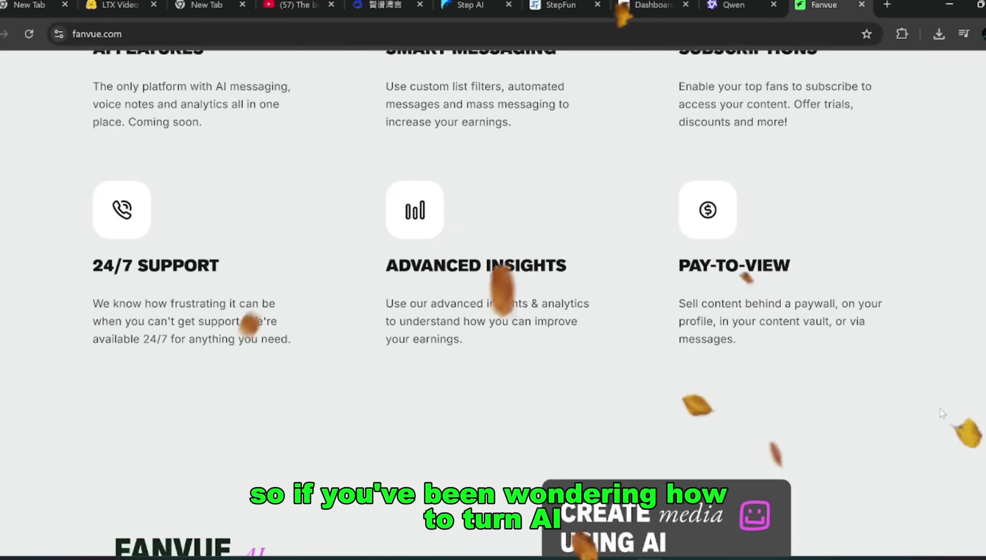